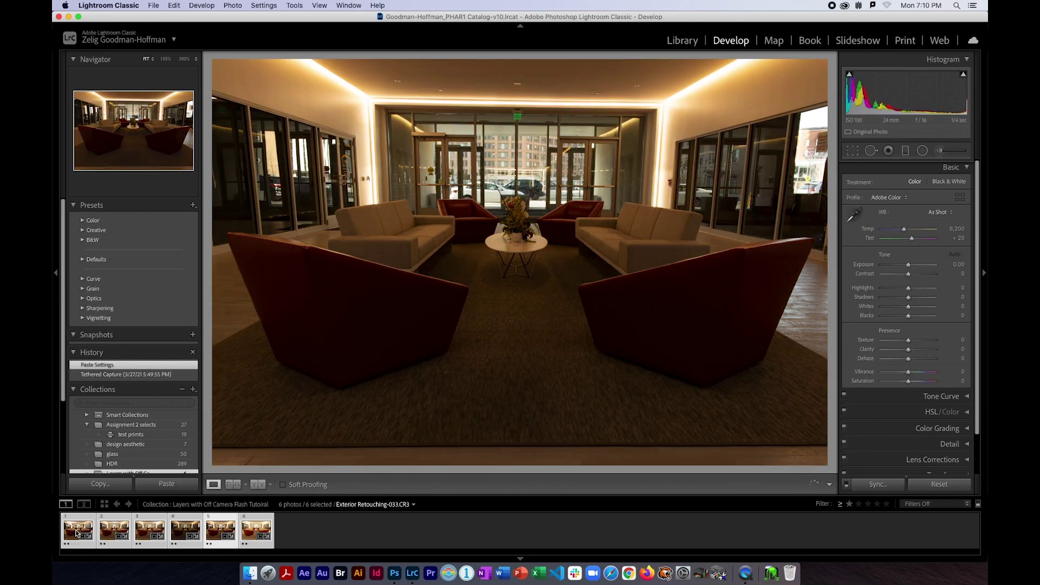
Open the six selected lobby photos as layers in one Photoshop document
key("Right")
left_click(76, 533)
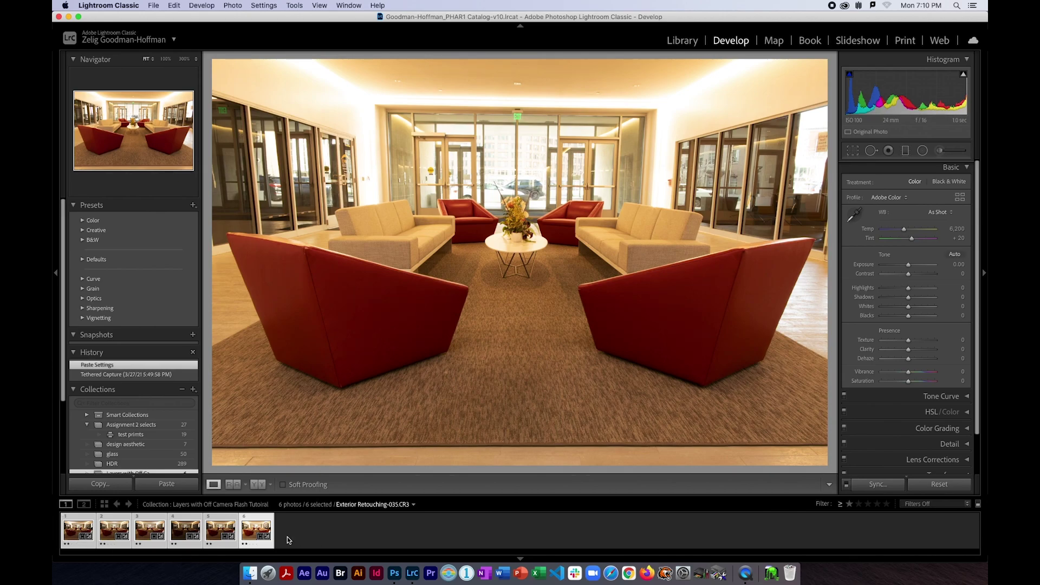
right_click(469, 280)
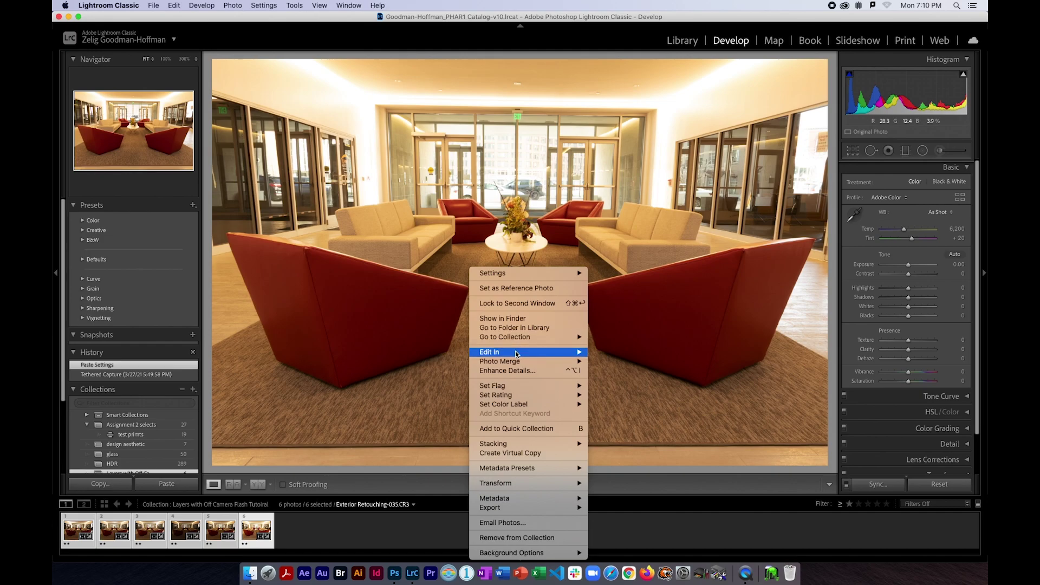
mouse_move(516, 353)
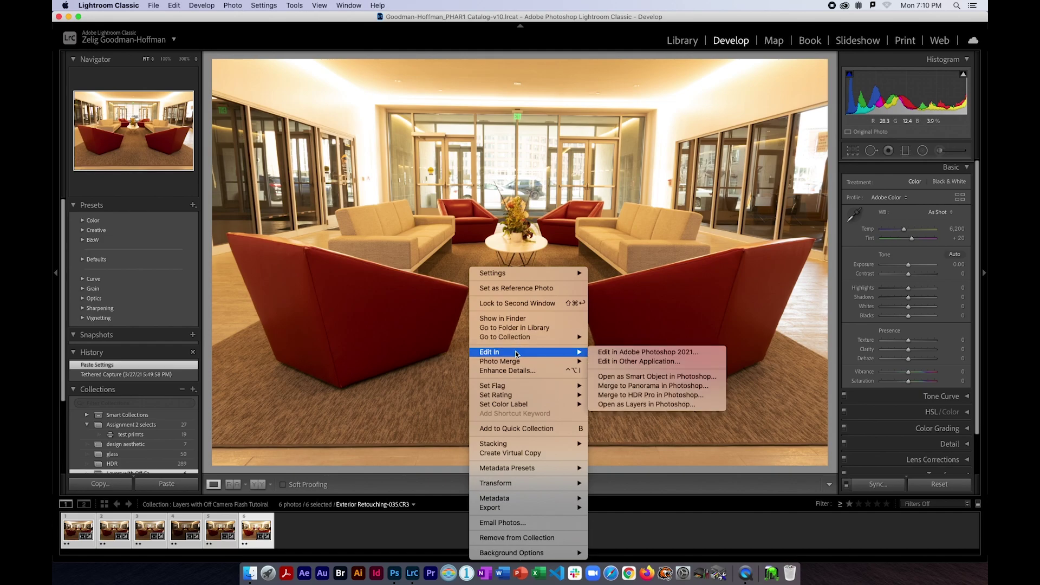
left_click(644, 405)
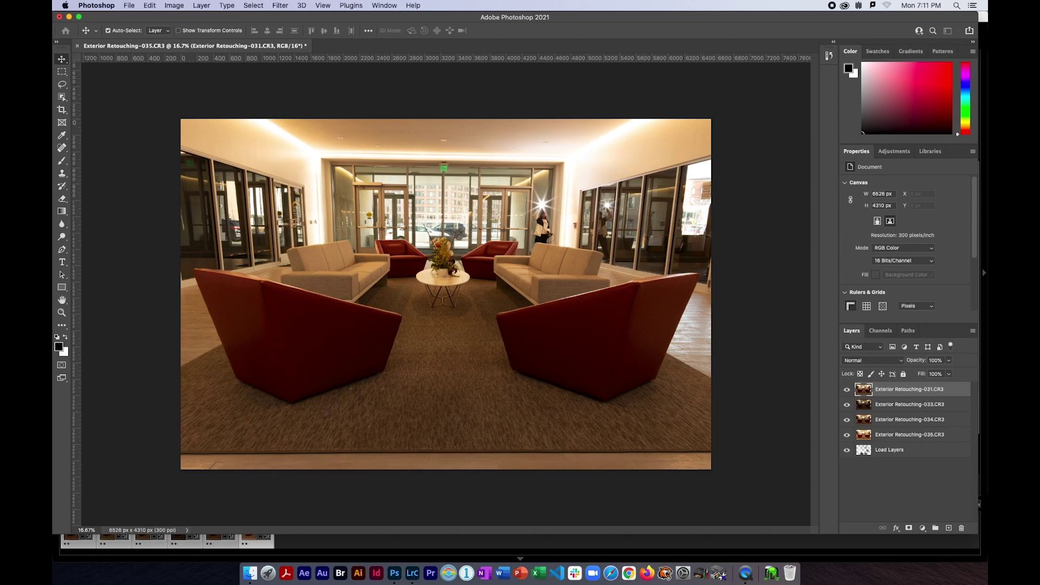
Rename the three flash exposure layers Flash Left, Flash Center and Flash Right, and hide each one
double_click(891, 389)
type("Flash Left")
double_click(890, 403)
type("Flash Center")
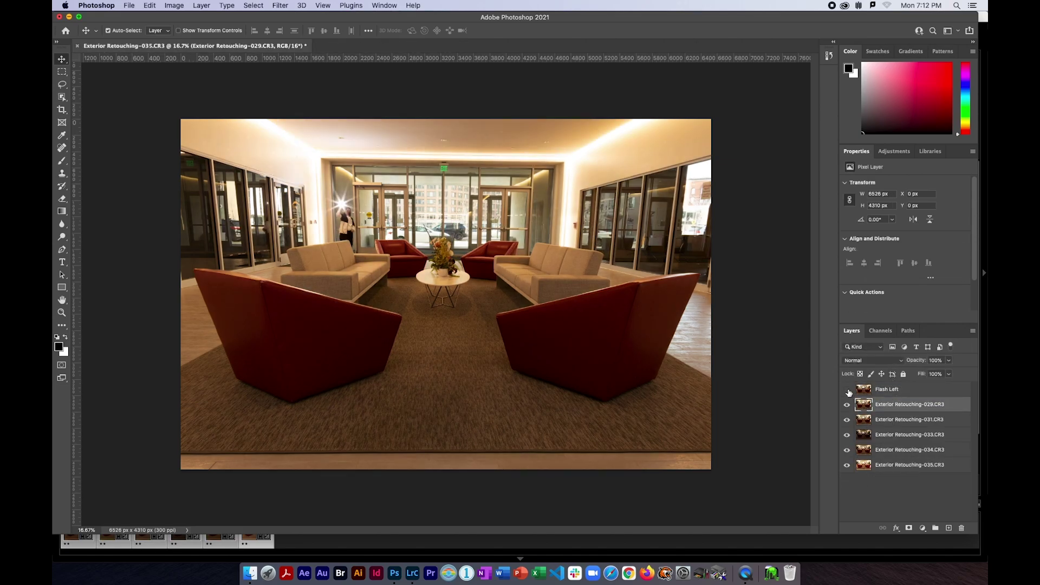
left_click(846, 388)
left_click(847, 404)
double_click(899, 419)
type("Flash")
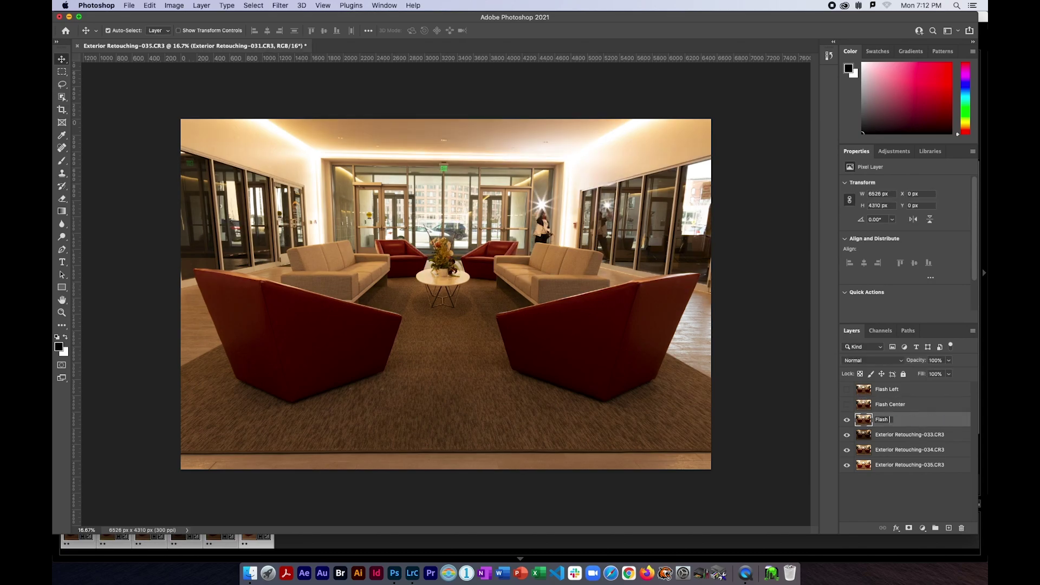
left_click(847, 420)
Rename the remaining three layers Exterior View, Base Layer and Interior View, hiding the first two
double_click(890, 434)
type("Exterior View")
key("Tab")
left_click(846, 434)
type("Base Layer")
key("Tab")
left_click(847, 450)
type("Interior View")
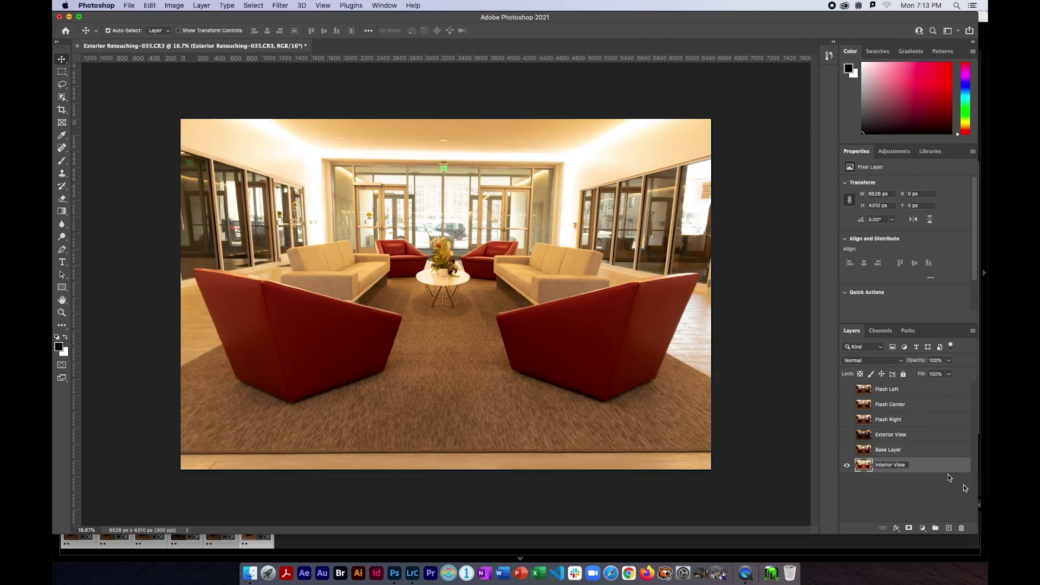
key("Return")
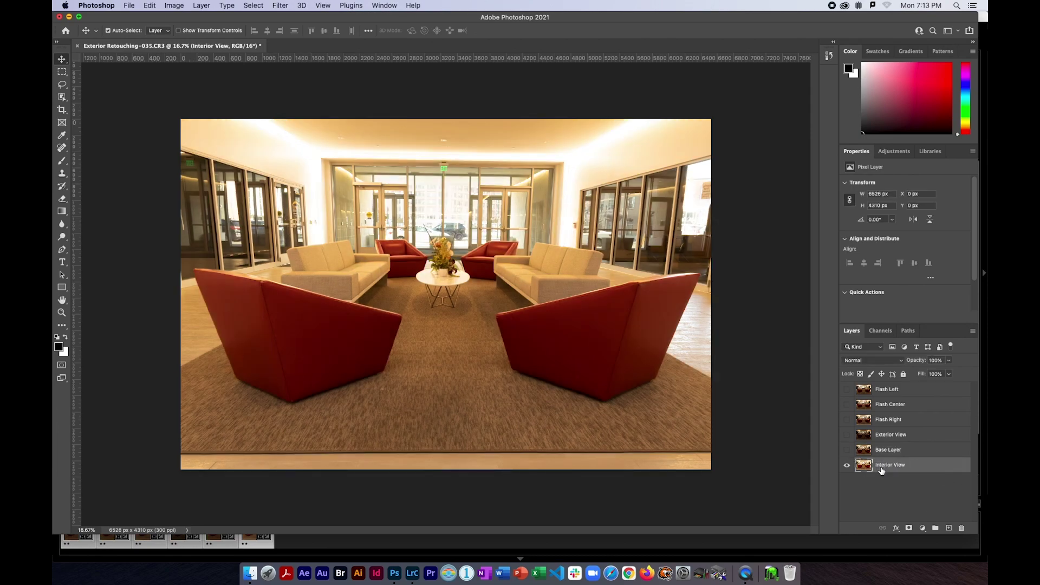
Reorder the layers with Base Layer lowest, the flash layers above it and the view layers highest, and hide Interior View
left_click_drag(900, 454, 895, 472)
left_click_drag(888, 417, 891, 457)
left_click_drag(889, 405, 892, 438)
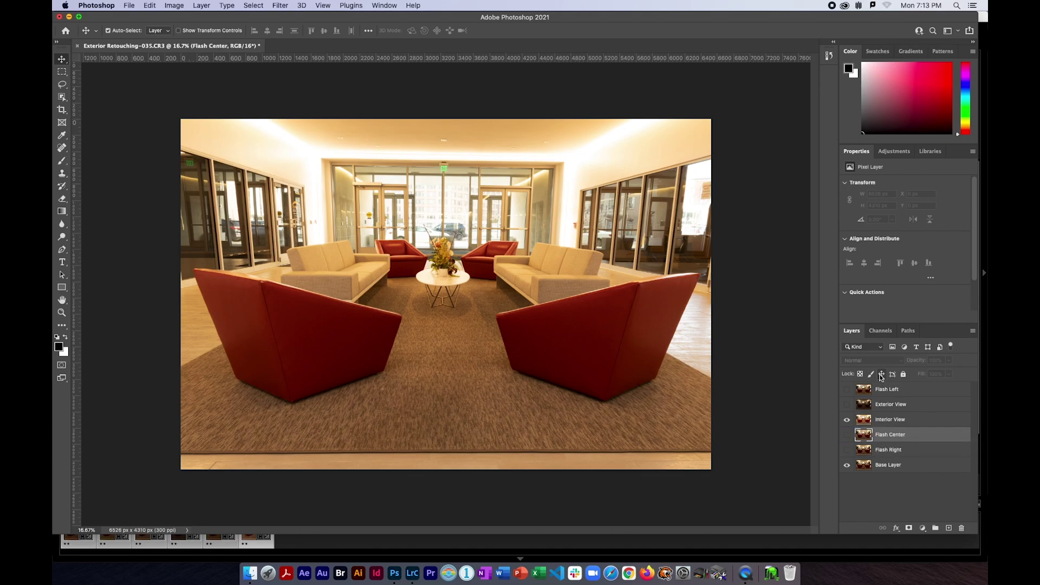
left_click_drag(881, 390, 887, 428)
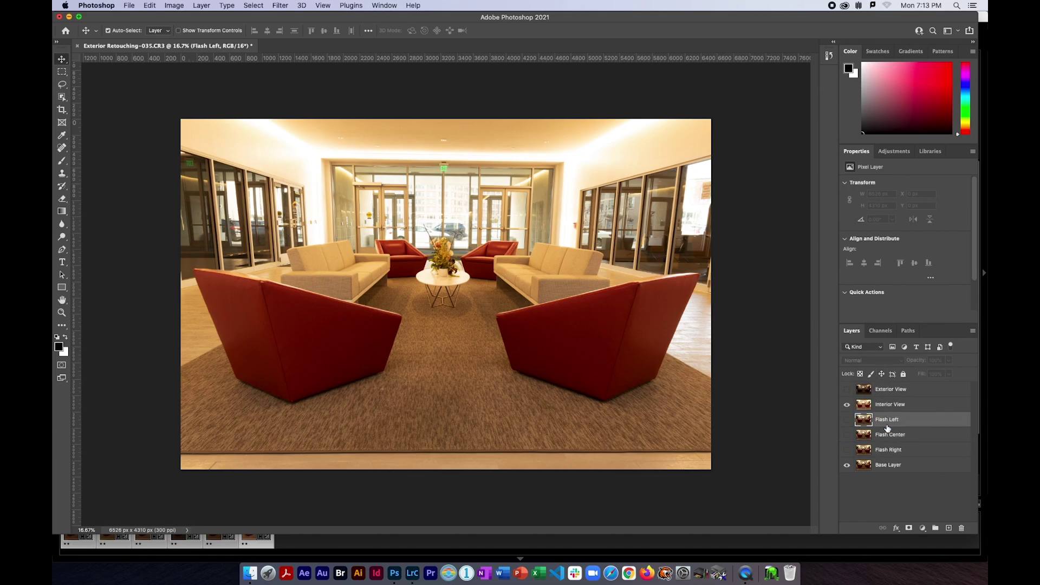
left_click(846, 405)
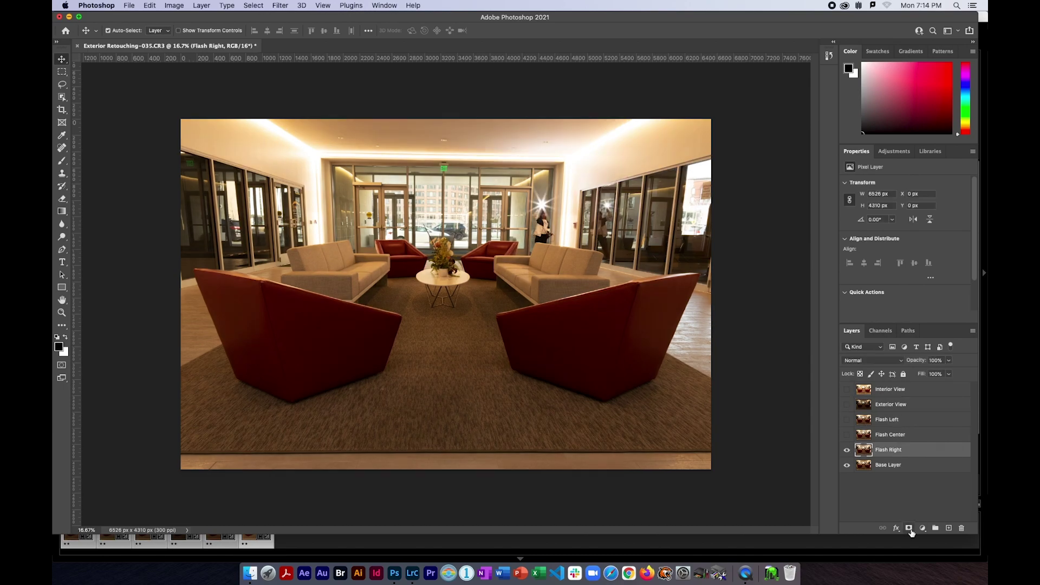
Add a layer mask to Flash Right and paint out the flash and the person in black with an 1100 px brush
left_click(909, 528)
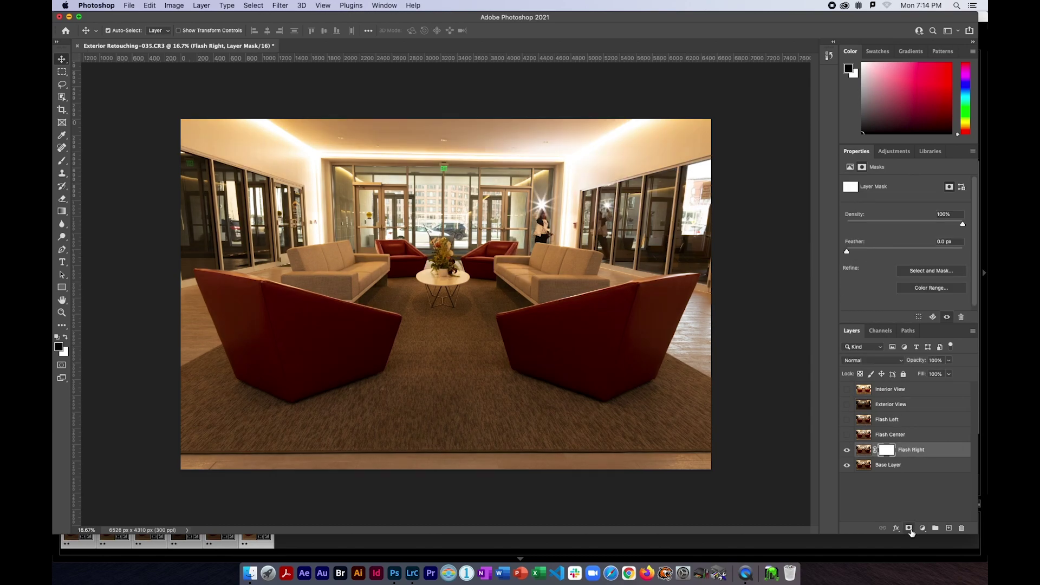
left_click(62, 161)
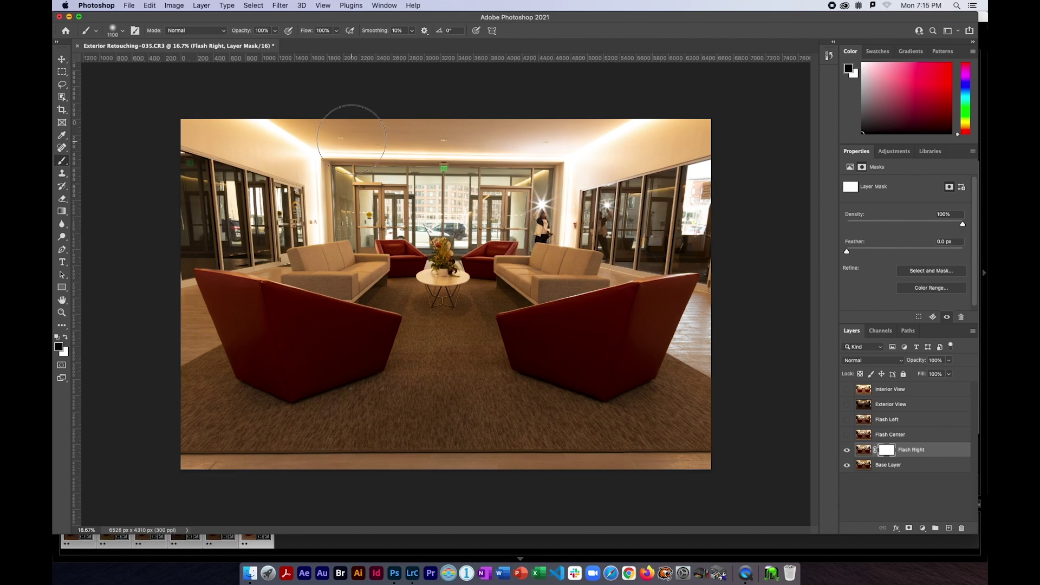
left_click(122, 33)
left_click(122, 33)
mouse_move(534, 211)
left_mouse_down()
mouse_move(591, 240)
mouse_move(610, 220)
mouse_move(602, 243)
mouse_move(585, 228)
left_mouse_up()
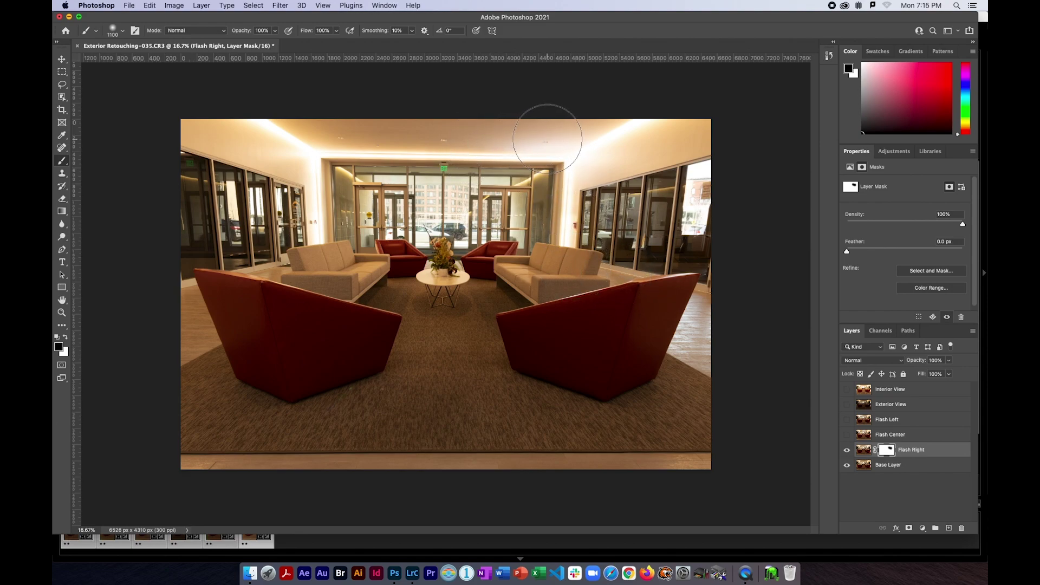
left_click_drag(552, 137, 609, 142)
key("super+z")
Show Flash Center, add a layer mask and paint out the person holding the flash
left_click(847, 435)
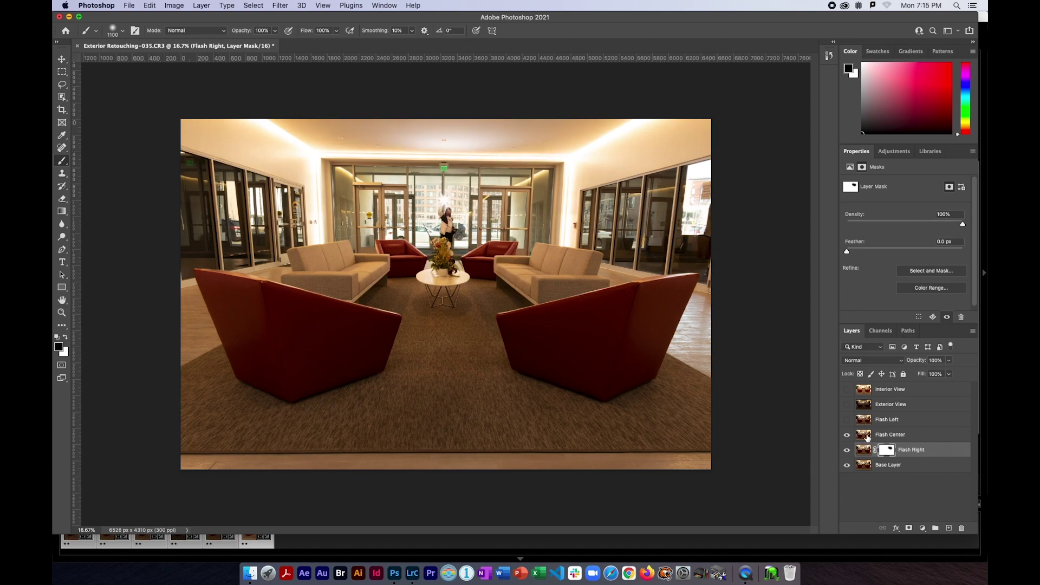
left_click(867, 436)
left_click(910, 528)
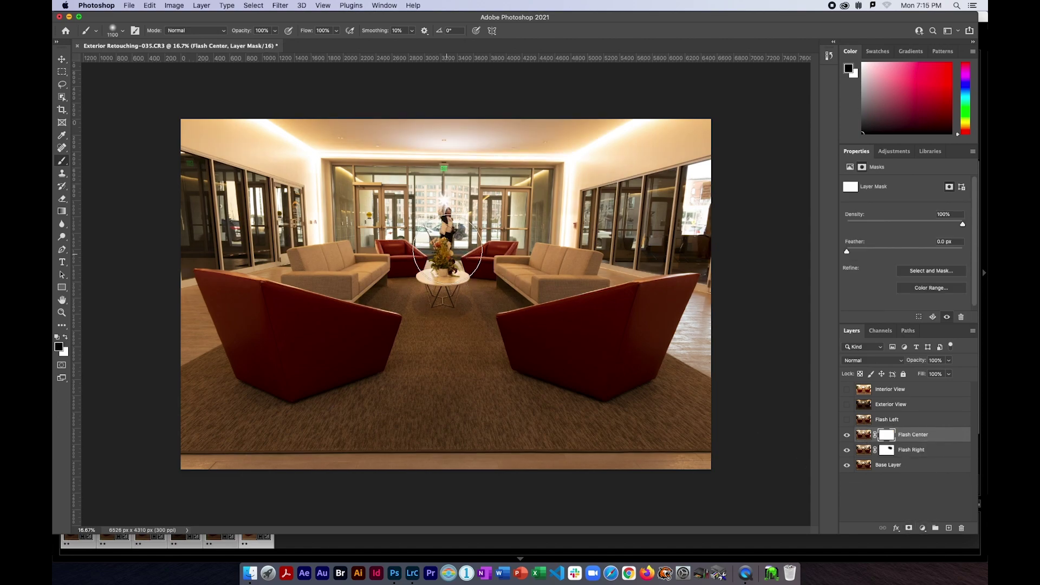
left_click(448, 219)
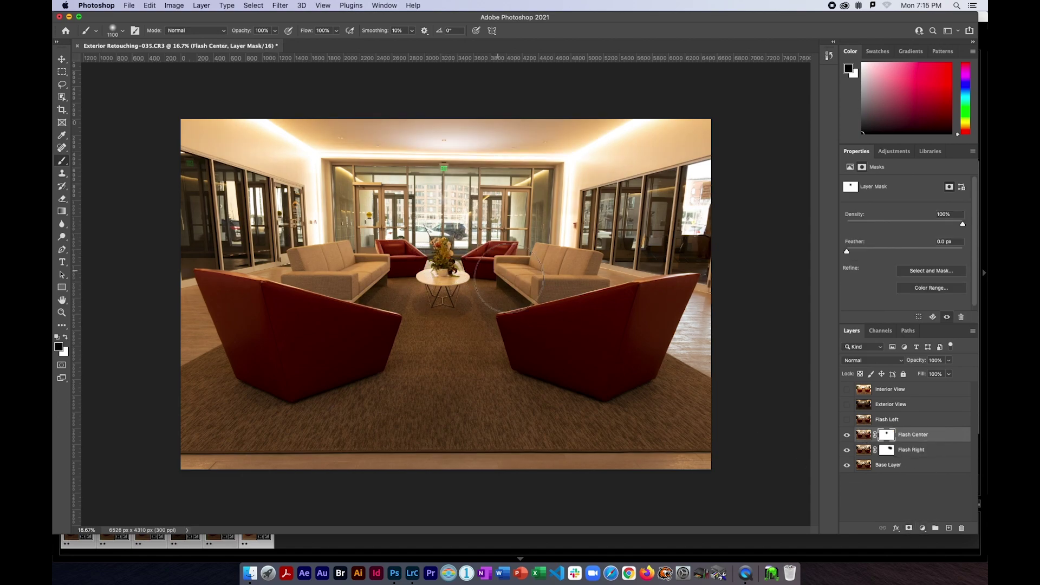
Show Flash Left, add a layer mask and paint out the flash, the person and the nearby reflection
left_click(856, 421)
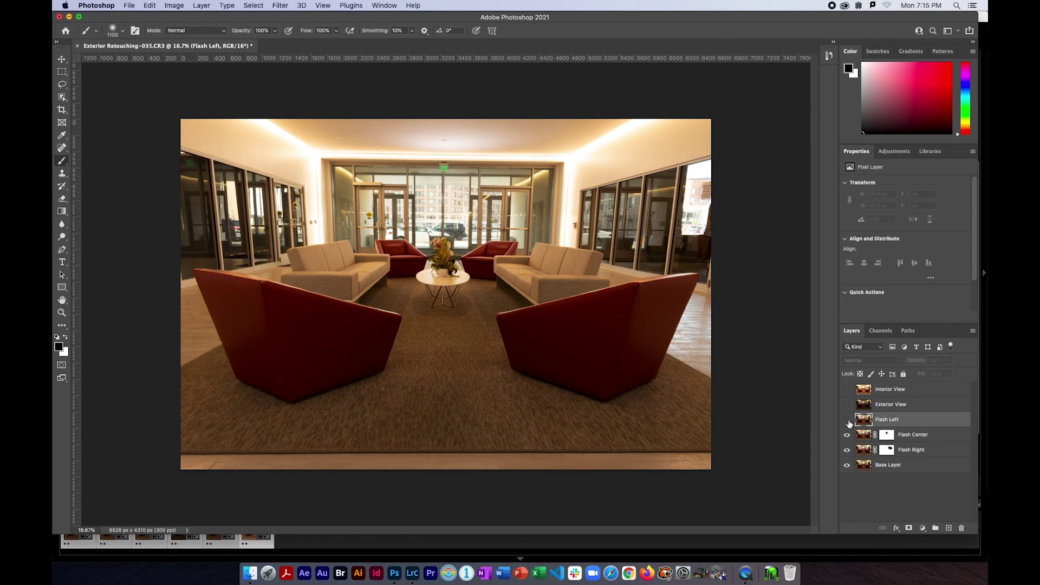
left_click(847, 421)
left_click(355, 209)
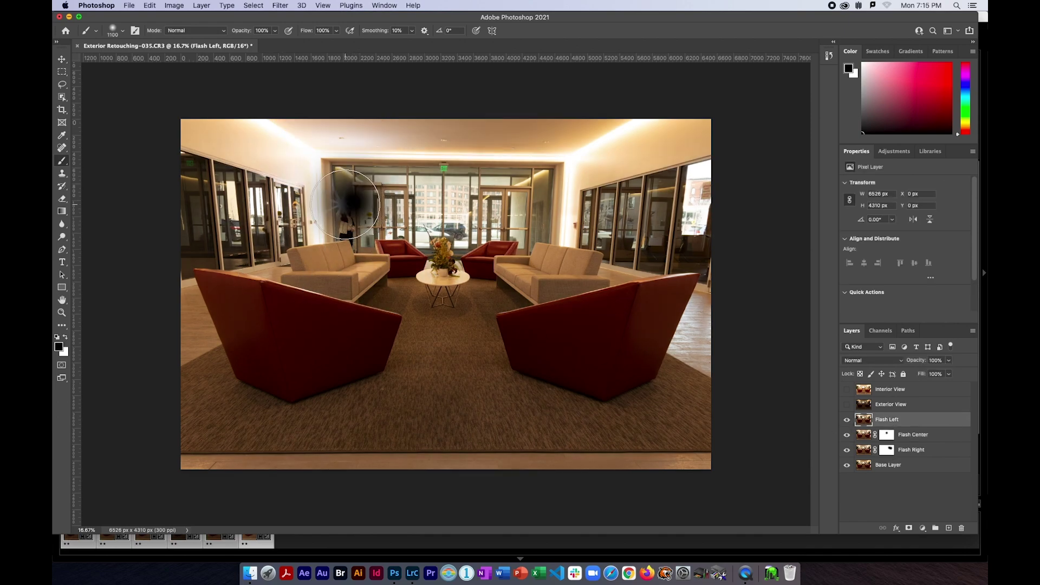
key("super+z")
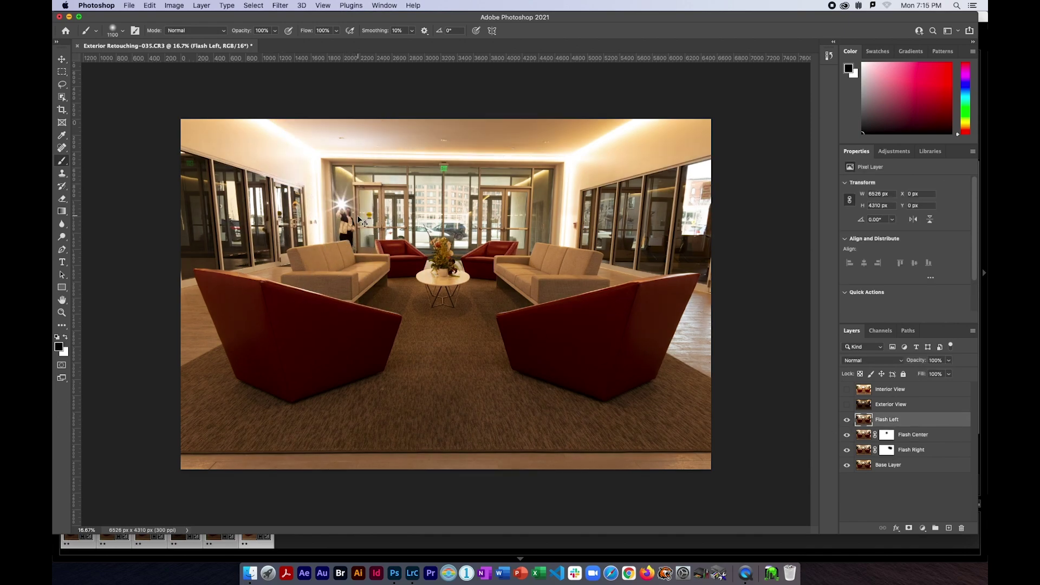
left_click(909, 528)
left_click(344, 211)
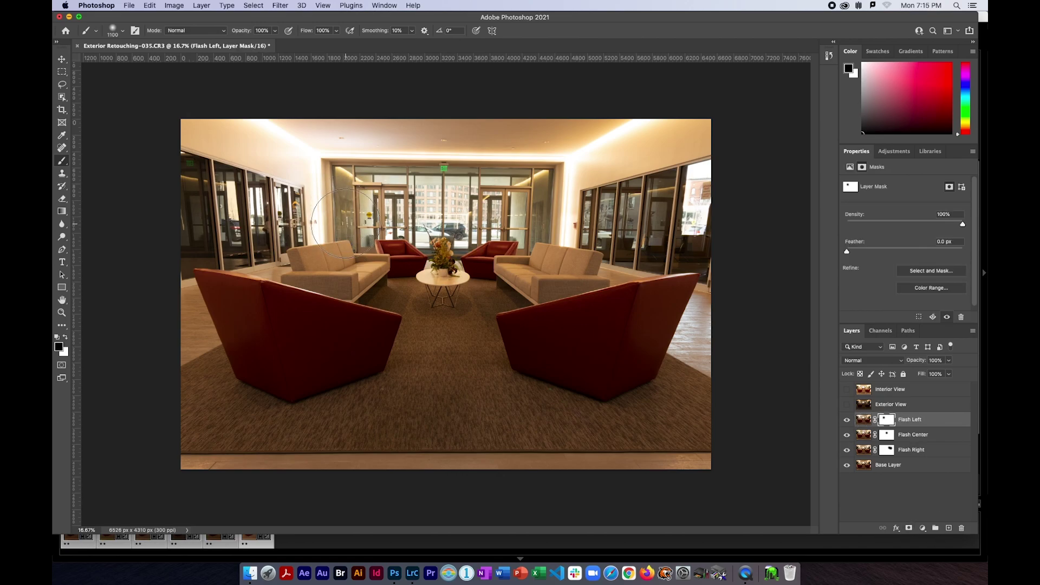
left_click(288, 215)
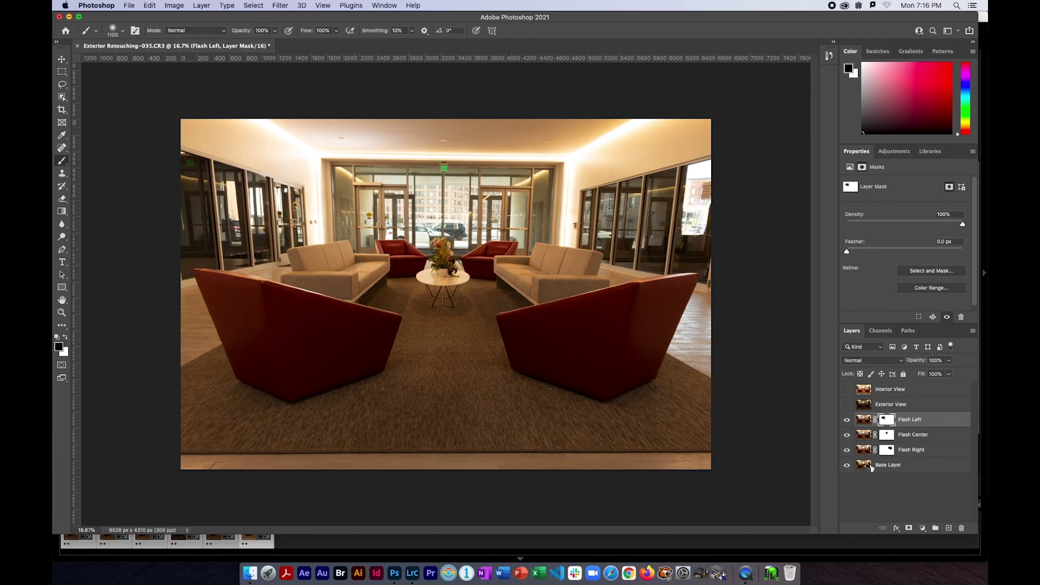
Duplicate the Base Layer
left_click(915, 465)
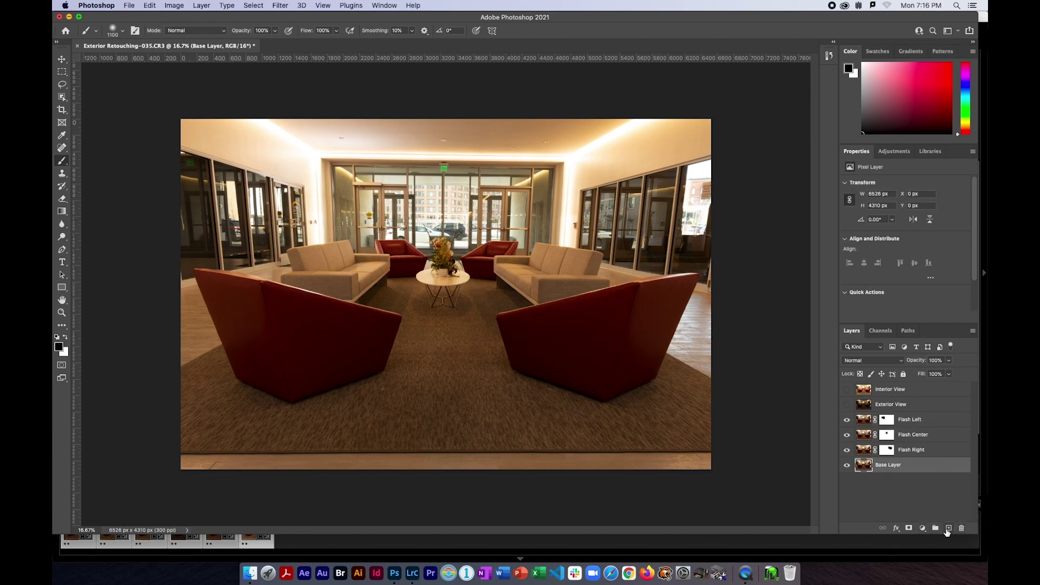
left_click_drag(943, 465, 948, 527)
Hide Flash Center and Flash Left, and paint over the ceiling area on the Flash Right mask at 52% brush opacity
left_click(886, 449)
left_click_drag(847, 435, 846, 419)
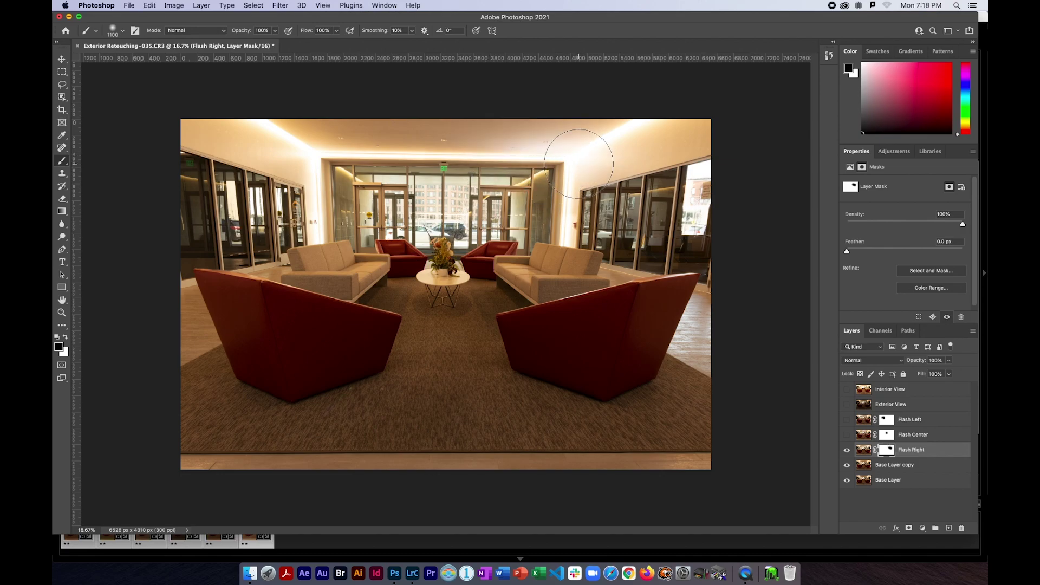
mouse_move(274, 31)
left_mouse_down()
mouse_move(274, 43)
mouse_move(254, 42)
left_mouse_up()
mouse_move(555, 106)
left_mouse_down()
mouse_move(571, 164)
mouse_move(585, 164)
mouse_move(526, 198)
left_mouse_up()
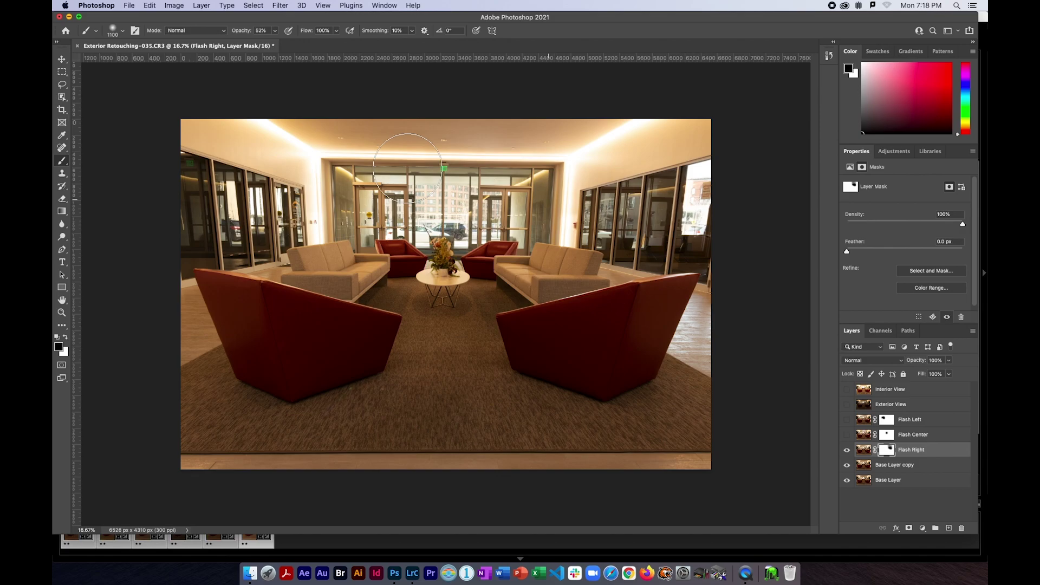
Show Flash Center and Flash Left in turn and paint over the ceiling on their layer masks at 52% brush opacity
left_click(846, 435)
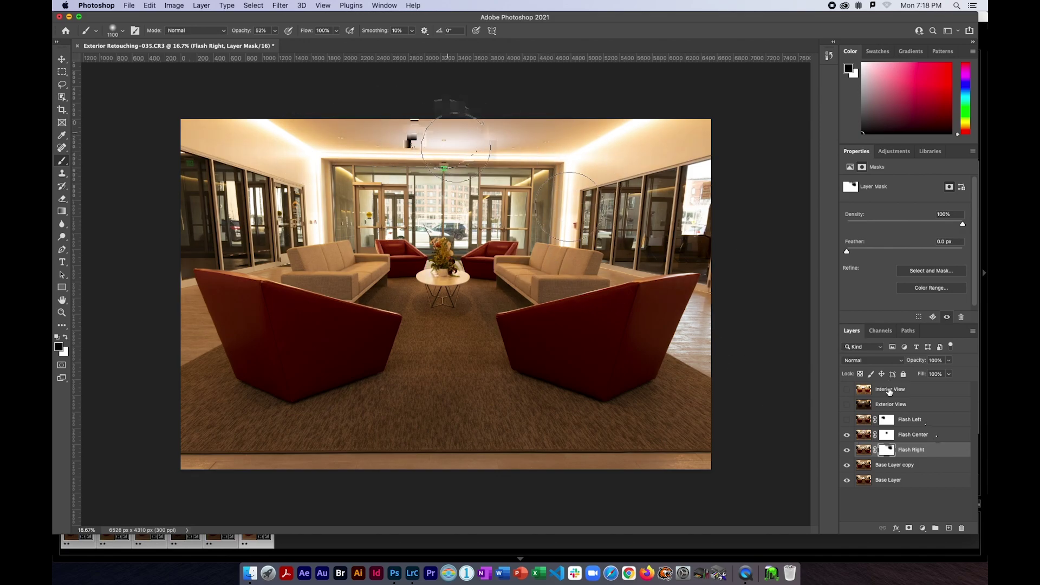
left_click(886, 434)
mouse_move(436, 142)
left_mouse_down()
mouse_move(475, 145)
mouse_move(411, 139)
left_mouse_up()
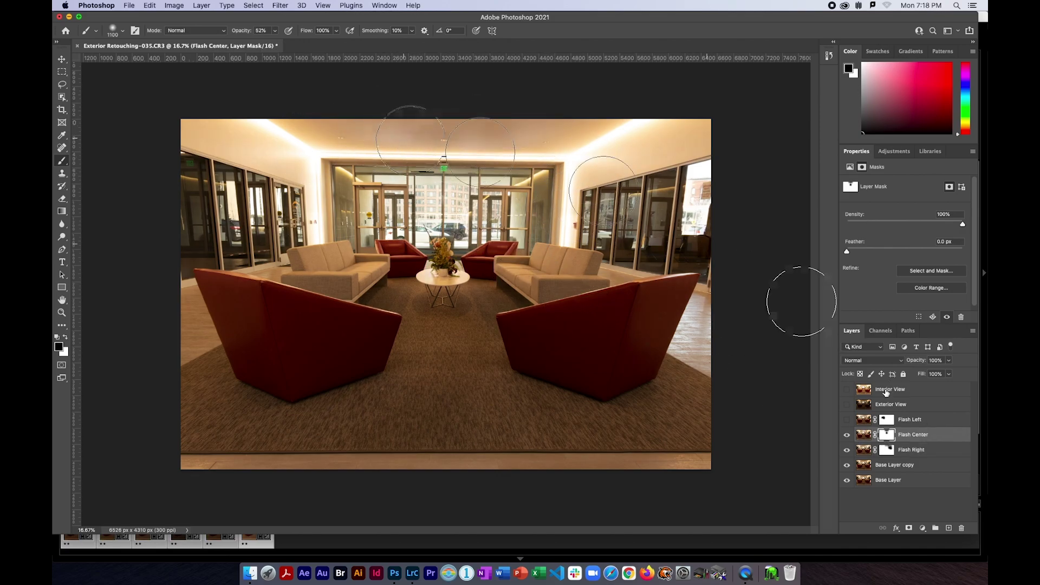
left_click(846, 419)
left_click(886, 419)
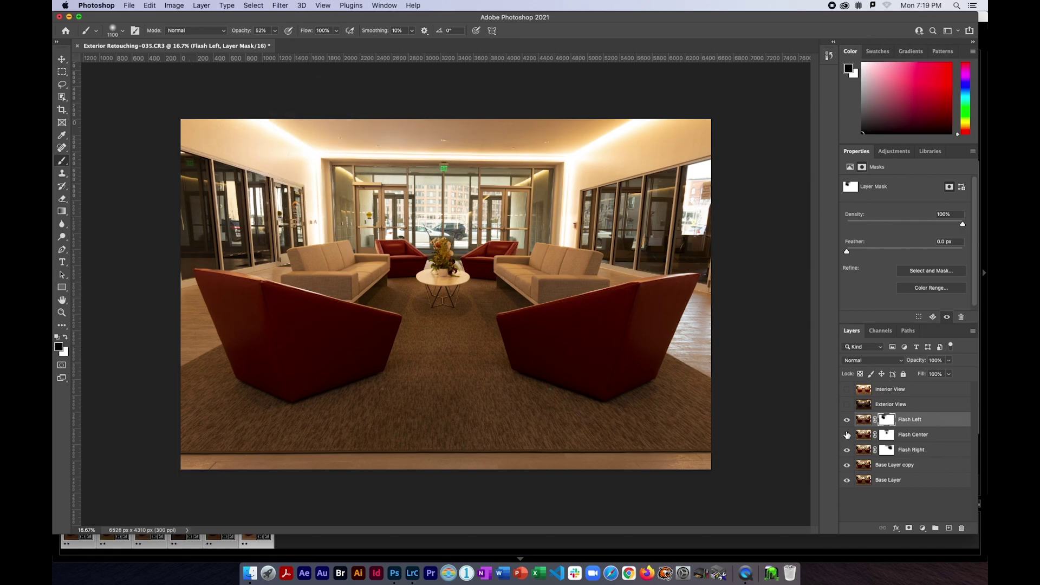
Compare the contributions of the three flash layers by toggling their visibility
left_click(847, 434)
left_click(846, 420)
left_click(846, 451)
left_click(846, 451)
left_click(846, 450)
left_click(846, 450)
left_click(846, 419)
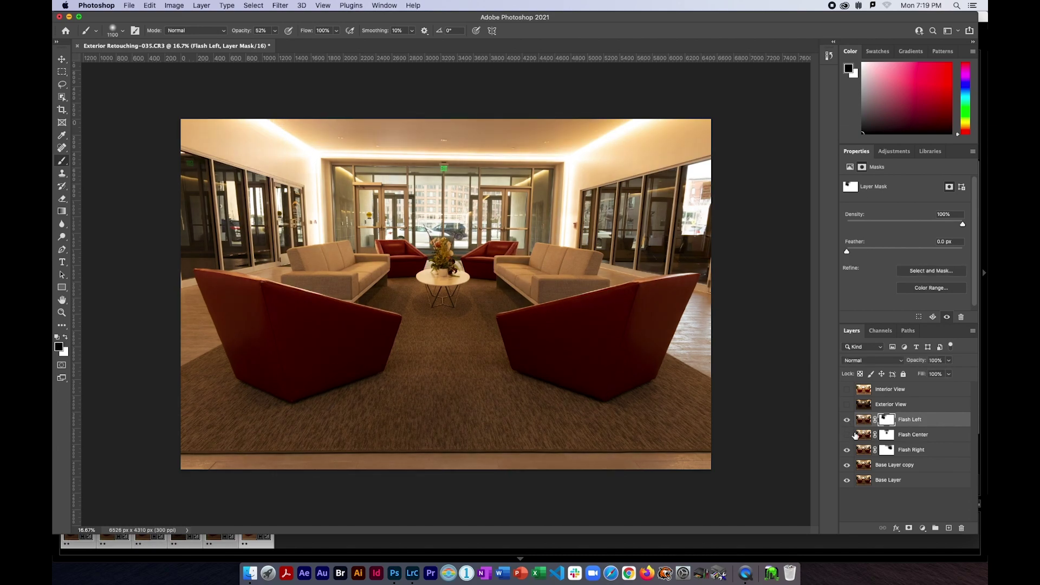
Delete the Flash Left and Flash Right layers and show Flash Center
left_click(912, 450, "super")
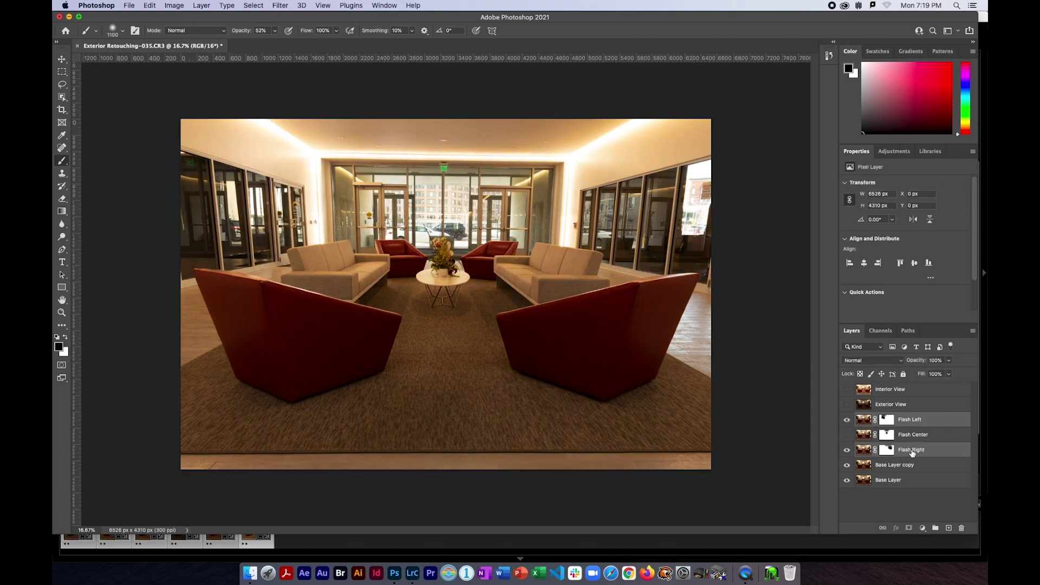
left_click_drag(912, 453, 962, 529)
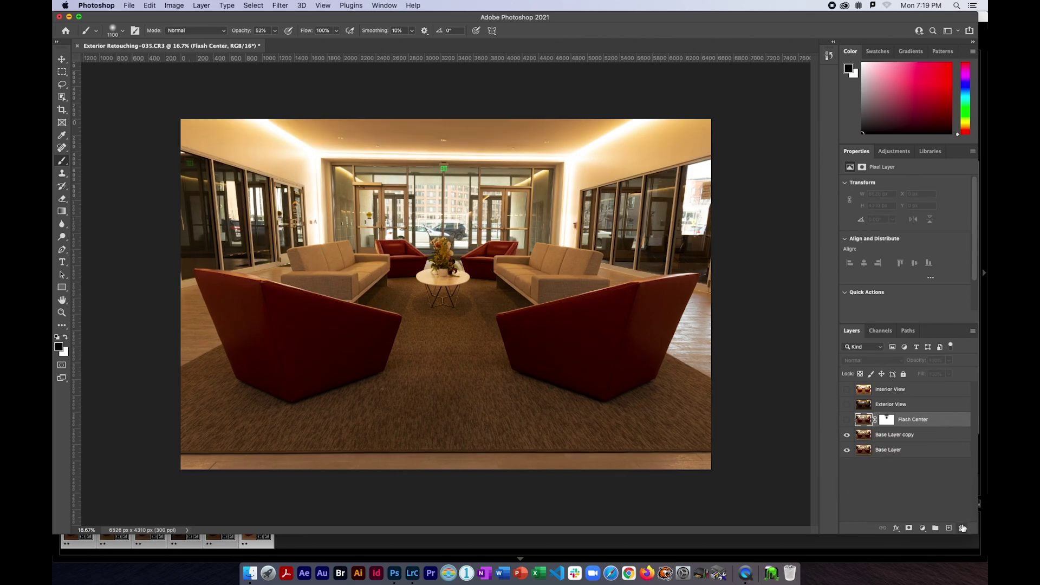
left_click(847, 419)
Move the Base Layer copy above Flash Center and rename it Ambient Light
left_click_drag(896, 434, 896, 421)
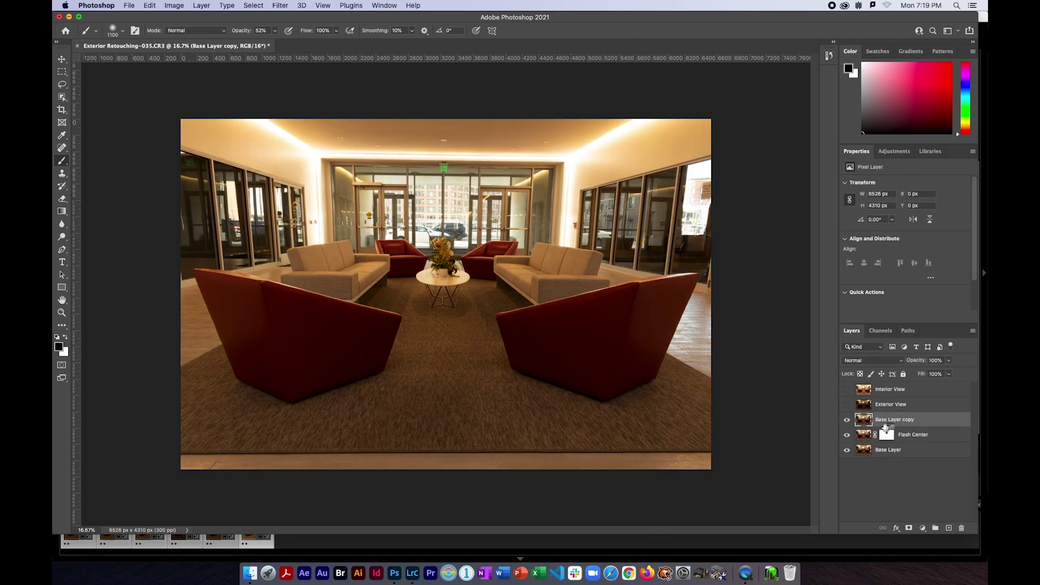
type("Ambient Light")
key("Return")
Add a black mask to Ambient Light and paint white across the ceiling at 77% brush opacity
left_click(908, 527, "alt")
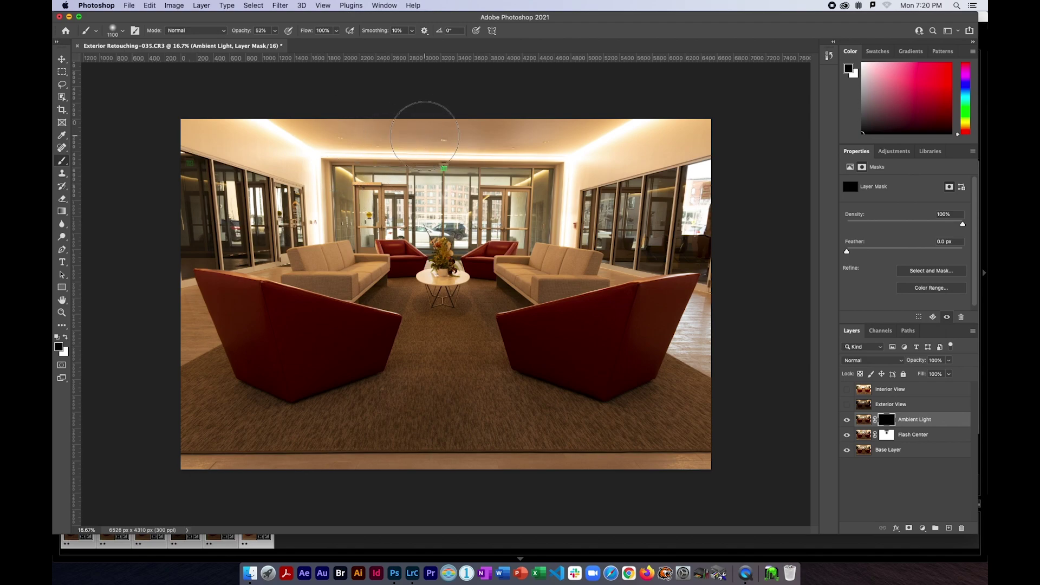
key("7")
key("7")
left_click(70, 337)
left_click_drag(390, 124, 468, 124)
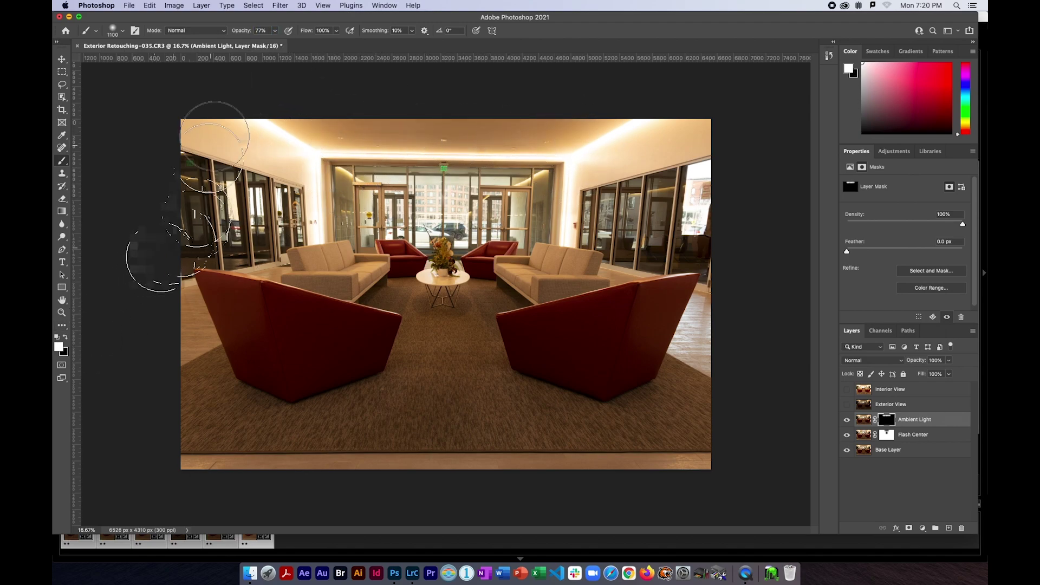
Undo the ceiling strokes on the Ambient Light mask and repaint the ceiling in white at 22% brush opacity
key("super+z")
key("super+z")
key("super+z")
key("super+z")
left_click(274, 30)
left_click(243, 47)
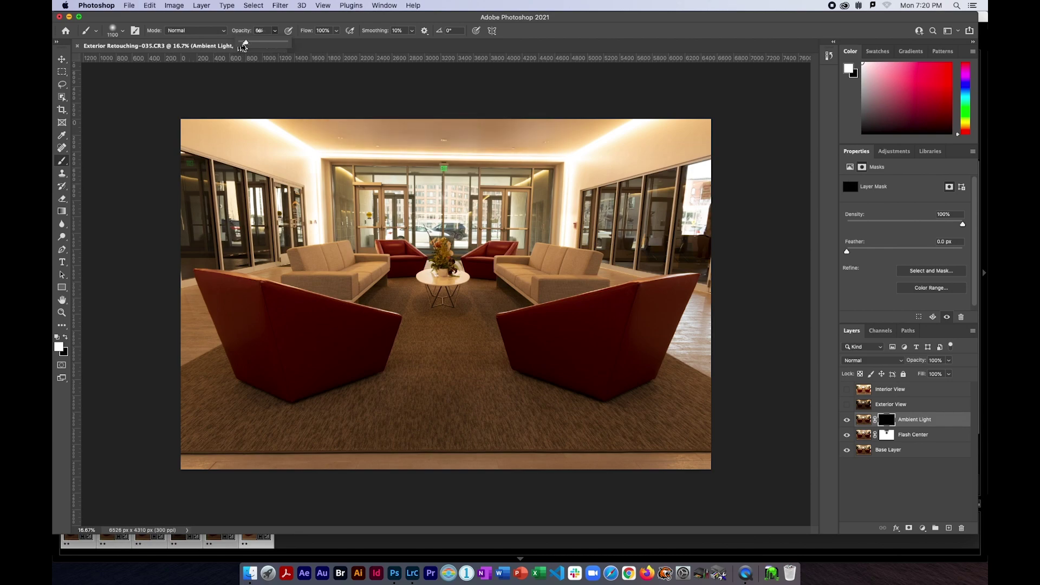
mouse_move(337, 124)
left_mouse_down()
mouse_move(459, 132)
mouse_move(292, 154)
mouse_move(256, 142)
mouse_move(579, 165)
mouse_move(503, 134)
left_mouse_up()
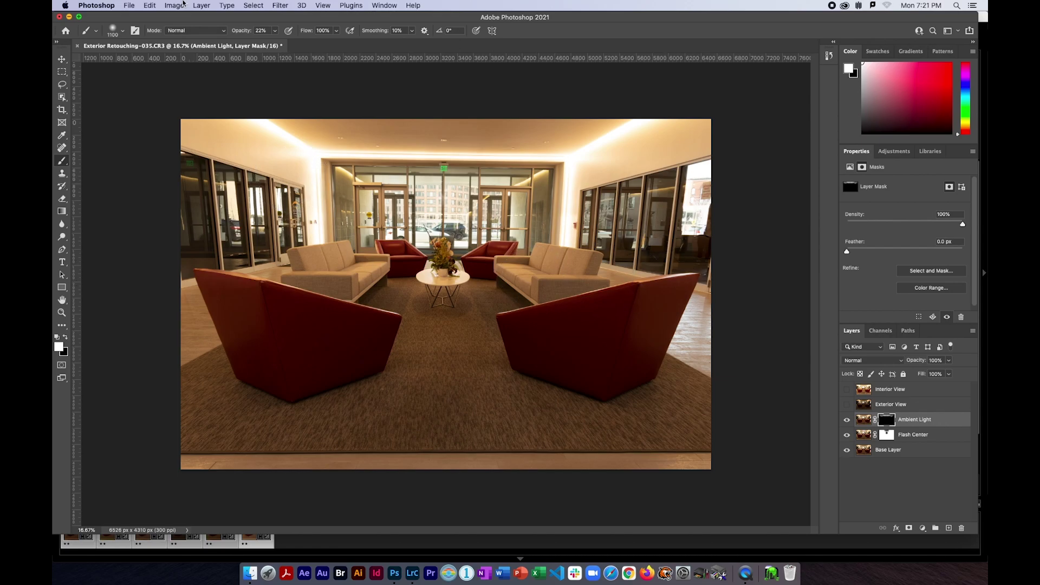
mouse_move(318, 223)
left_mouse_down()
mouse_move(577, 185)
mouse_move(685, 216)
mouse_move(625, 250)
left_mouse_up()
Add a Hue/Saturation adjustment layer above Ambient Light, reduce the Yellows saturation to -28 by sampling the sofa, and compare before and after
left_click(922, 528)
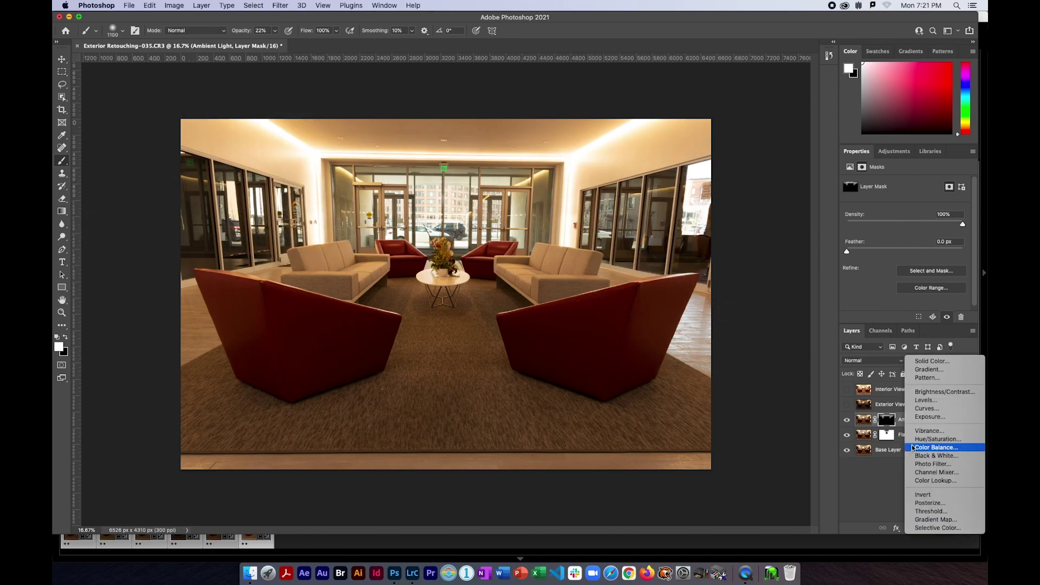
left_click(937, 438)
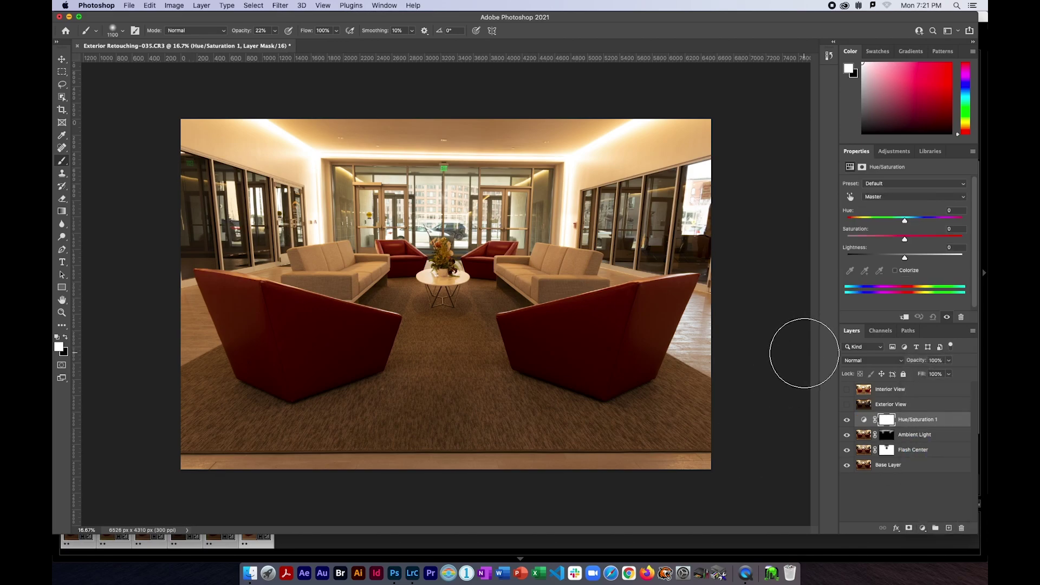
left_click(850, 196)
left_click_drag(367, 262, 356, 266)
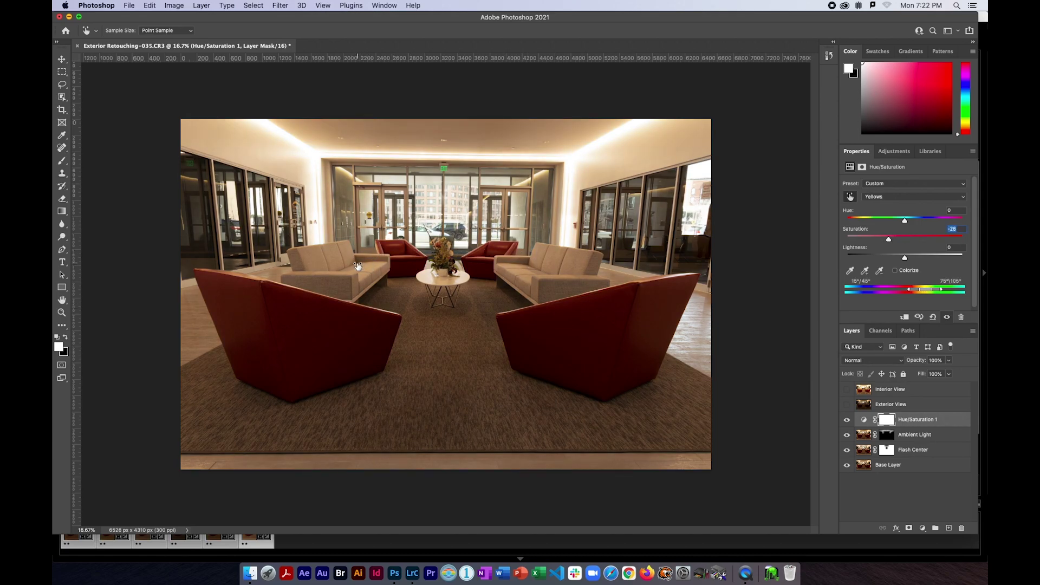
left_click(846, 465)
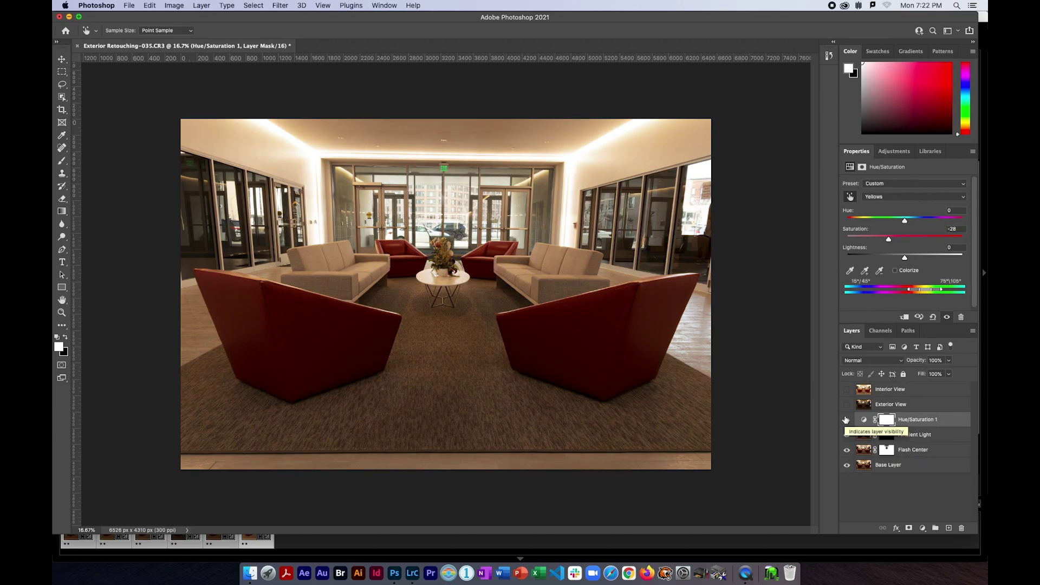
left_click(844, 421)
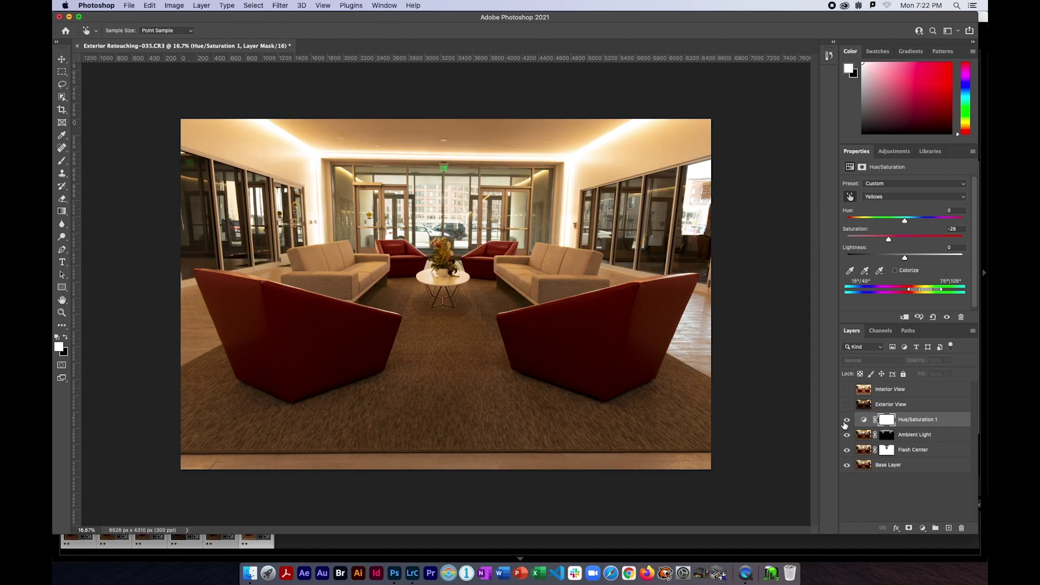
Show the Exterior View layer and select the entrance's window and door glass with the Quick Selection tool
left_click(846, 404)
left_click(890, 404)
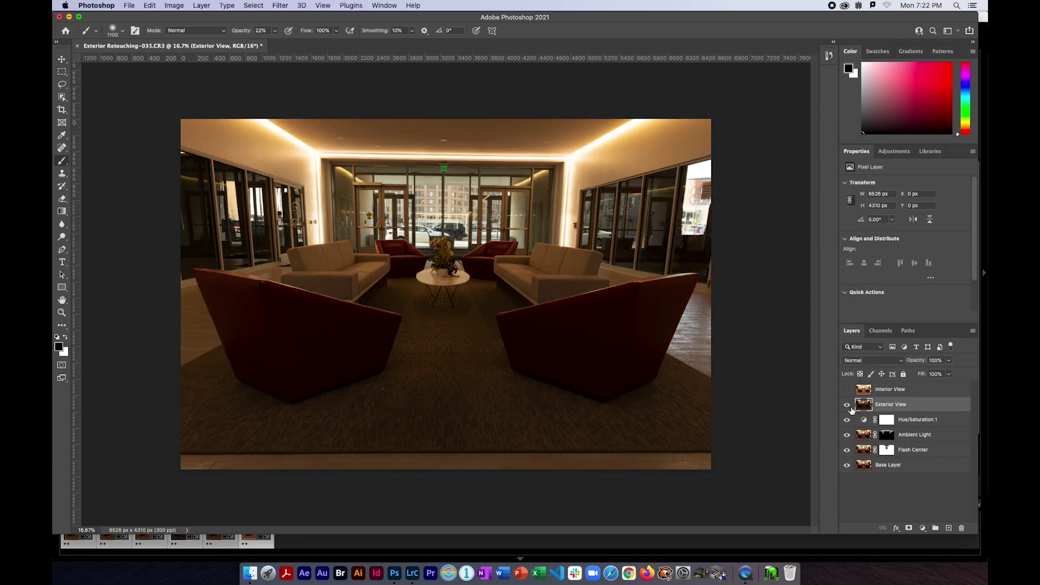
left_click_drag(62, 97, 102, 97)
key("super+plus")
key("super+plus")
key("super+equal")
mouse_move(401, 185)
left_mouse_down()
mouse_move(582, 128)
mouse_move(664, 126)
mouse_move(564, 208)
mouse_move(605, 193)
mouse_move(592, 161)
mouse_move(671, 175)
mouse_move(663, 287)
mouse_move(466, 277)
left_mouse_up()
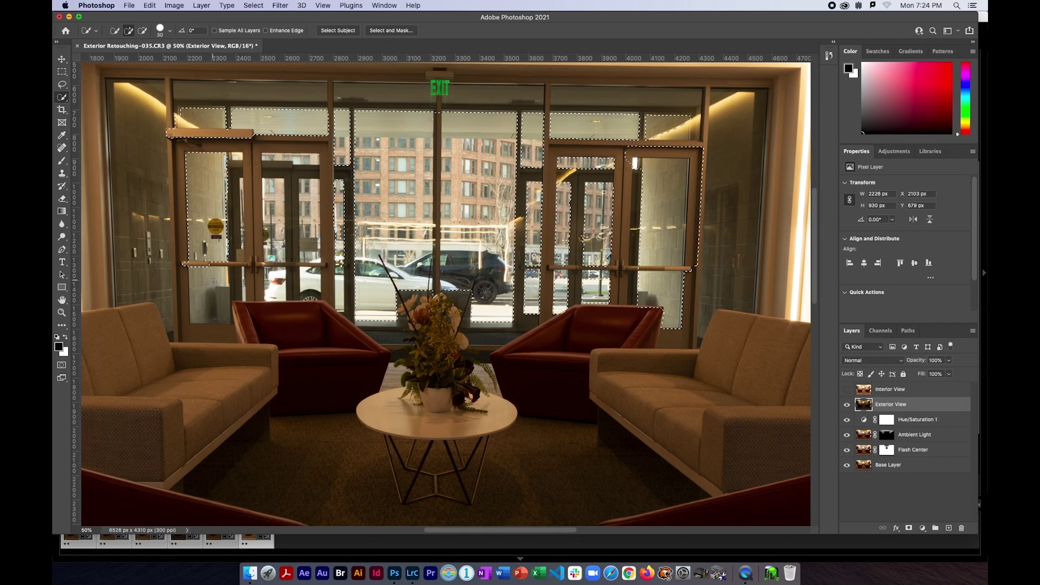
Refine the glass selection by excluding the door frames, handles and chair edge, and mask Exterior View with it
left_click(143, 32)
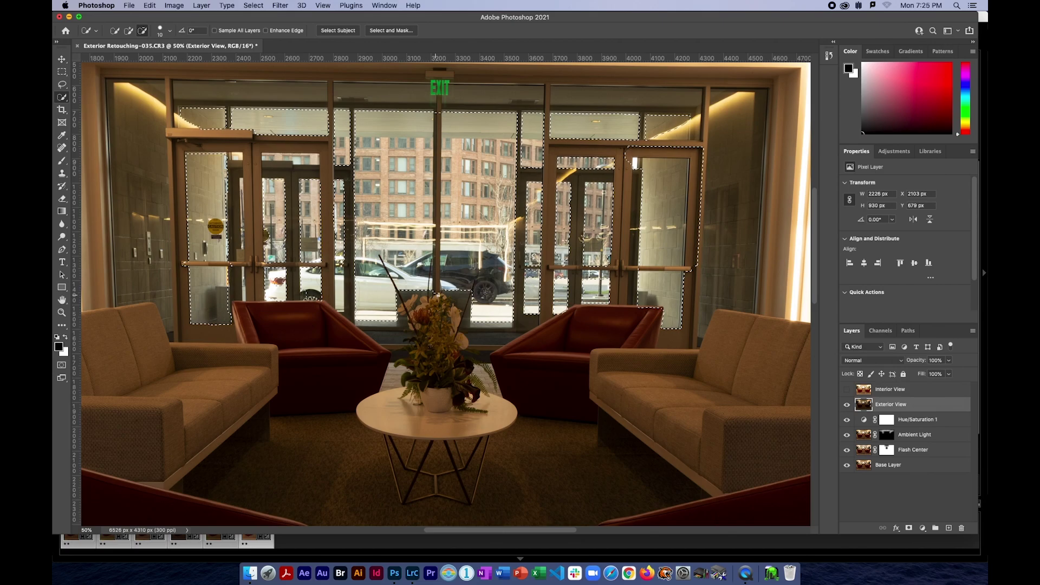
left_click_drag(435, 226, 429, 277)
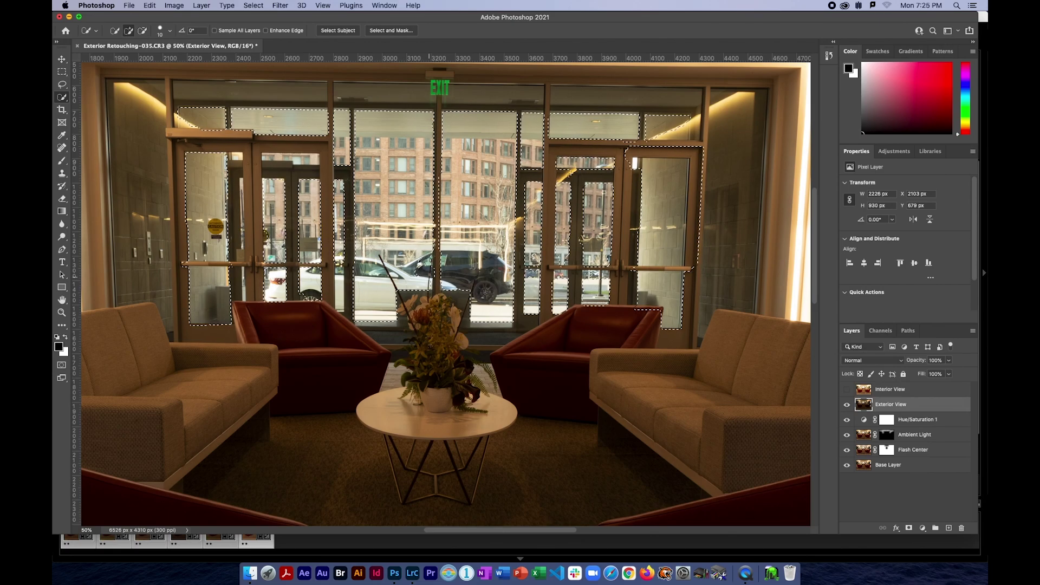
left_click(243, 266)
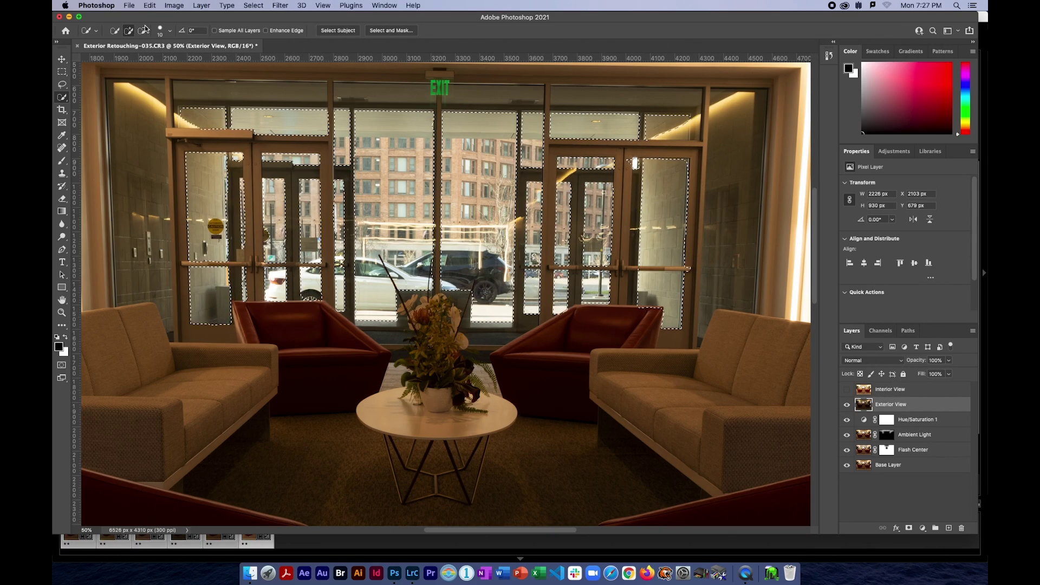
left_click(653, 303, "alt")
left_click(909, 528)
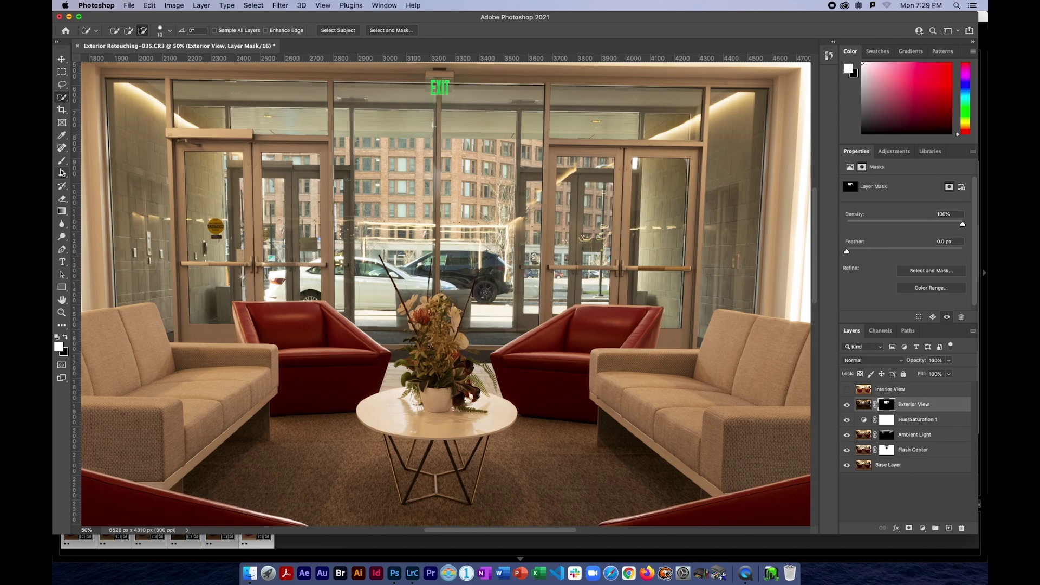
key("super+minus")
key("super+minus")
key("super+minus")
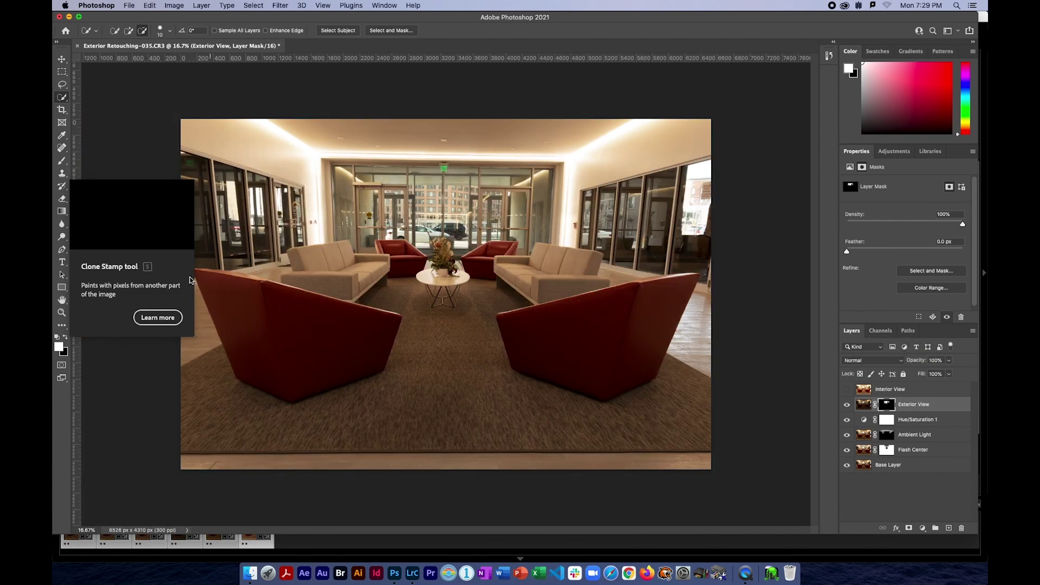
Add a Curves adjustment layer above Exterior View, lifting the shadows and anchoring the highlights with a second point
left_click(62, 58)
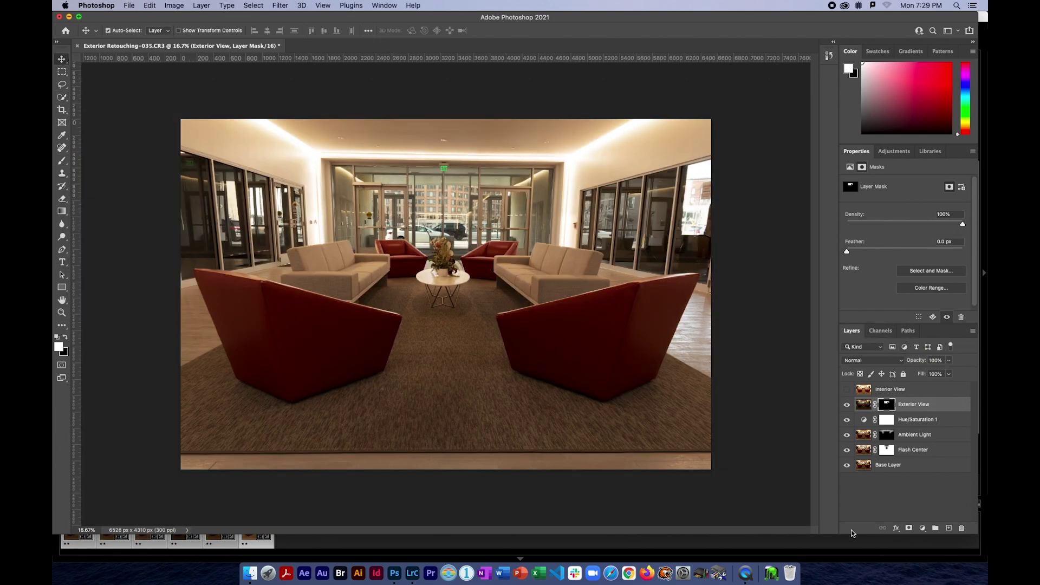
left_click(923, 527)
left_click(917, 409)
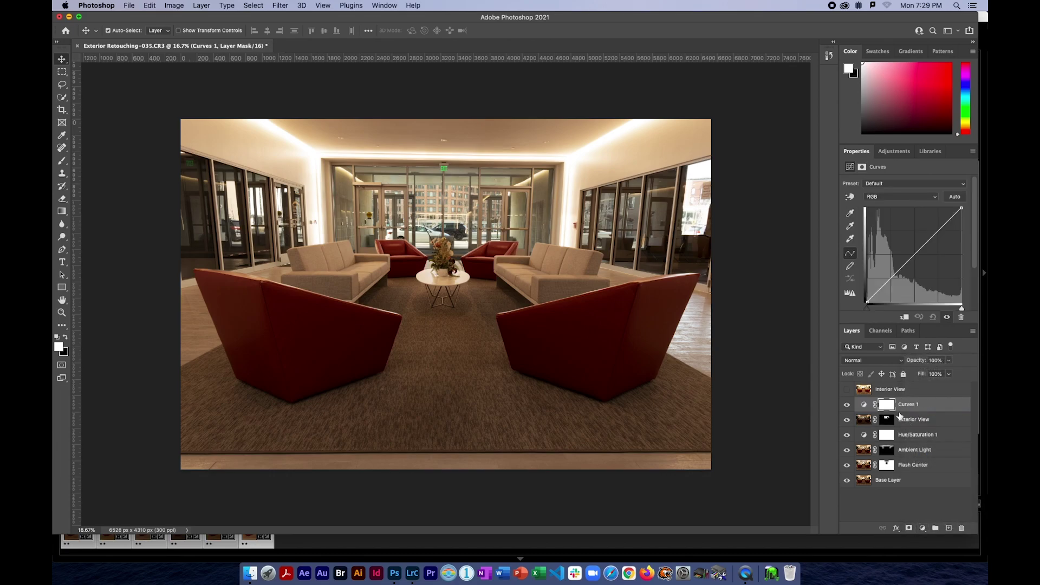
left_click(918, 183)
left_click(913, 234)
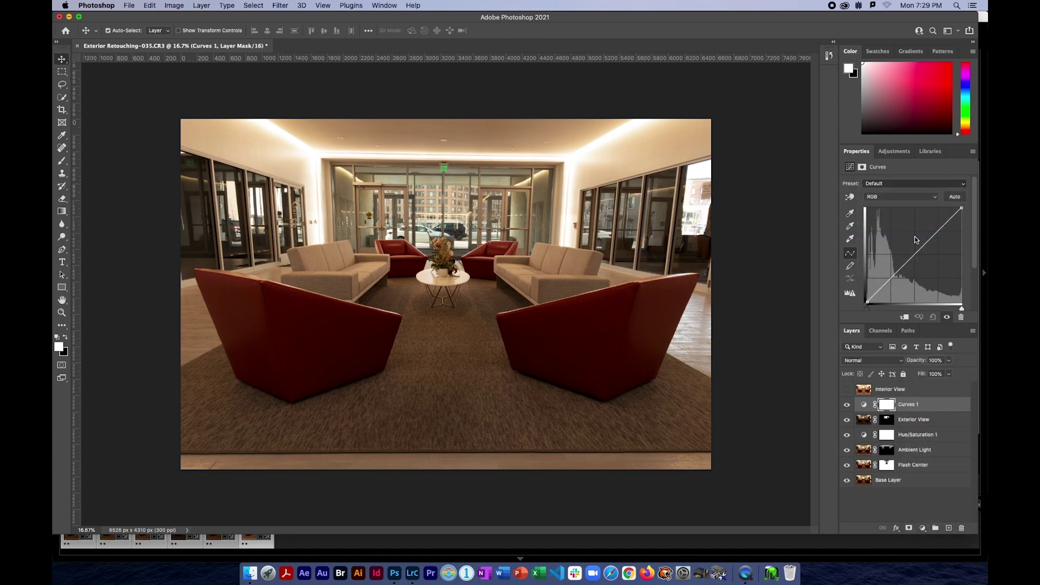
left_click_drag(896, 278, 888, 273)
left_click_drag(933, 235, 934, 234)
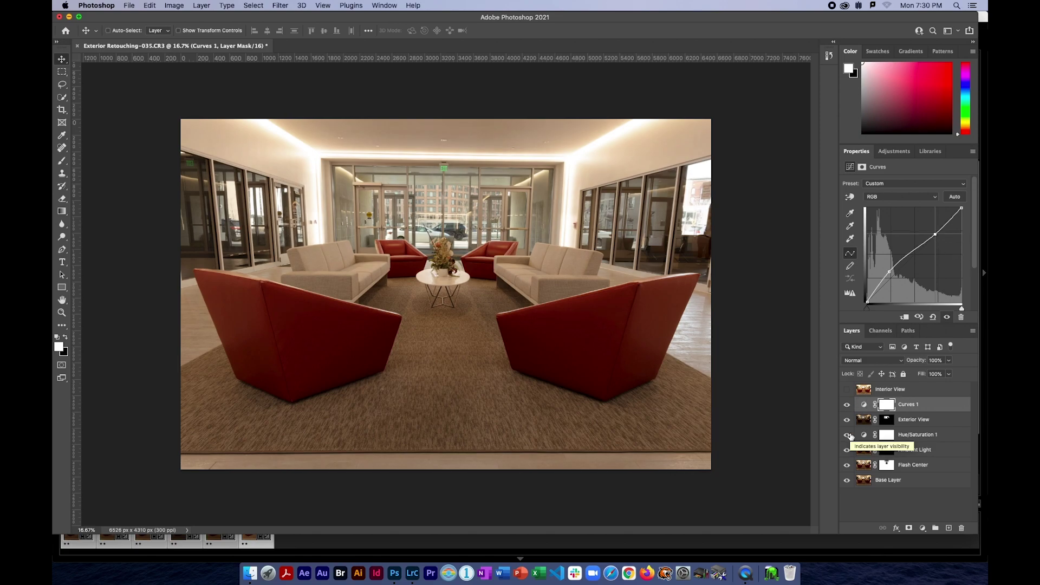
Stamp the visible layers into a new layer and place guides along the entrance's sides, ceiling edge and carpet's front edge
key("super+shift+alt+e")
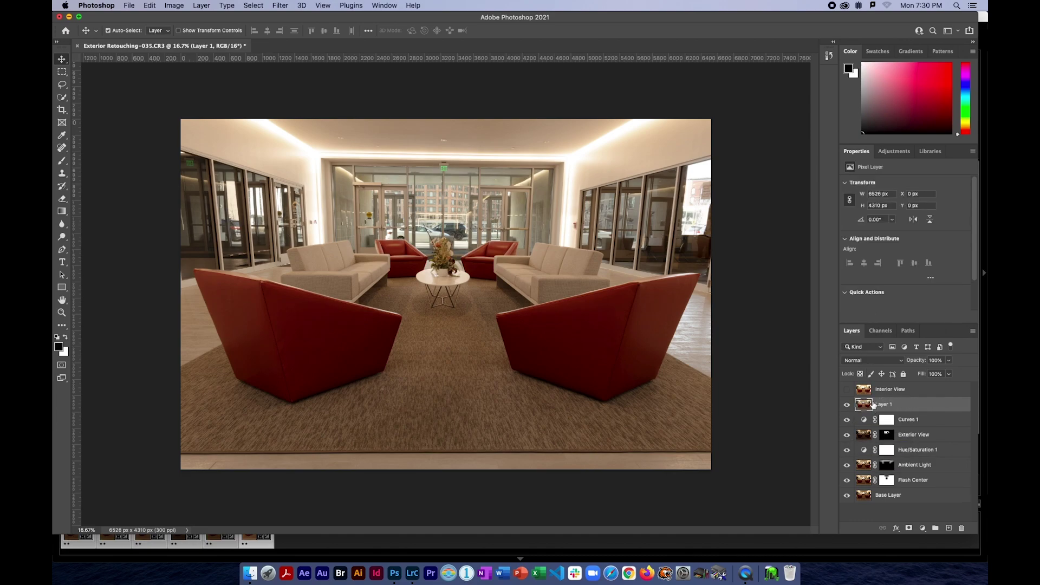
left_click_drag(76, 179, 321, 252)
left_click_drag(76, 173, 564, 258)
left_click_drag(417, 58, 436, 174)
left_click_drag(487, 58, 519, 454)
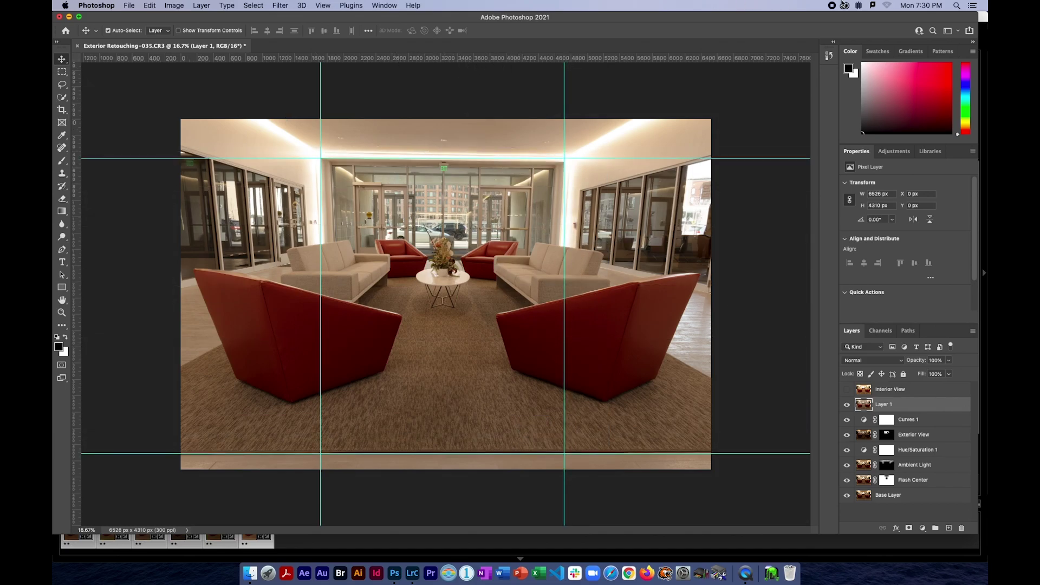
Start skewing the stamped layer by its upper-right and lower-left corners, and move one vertical guide to the entrance's center
key("super+t")
right_click(454, 302)
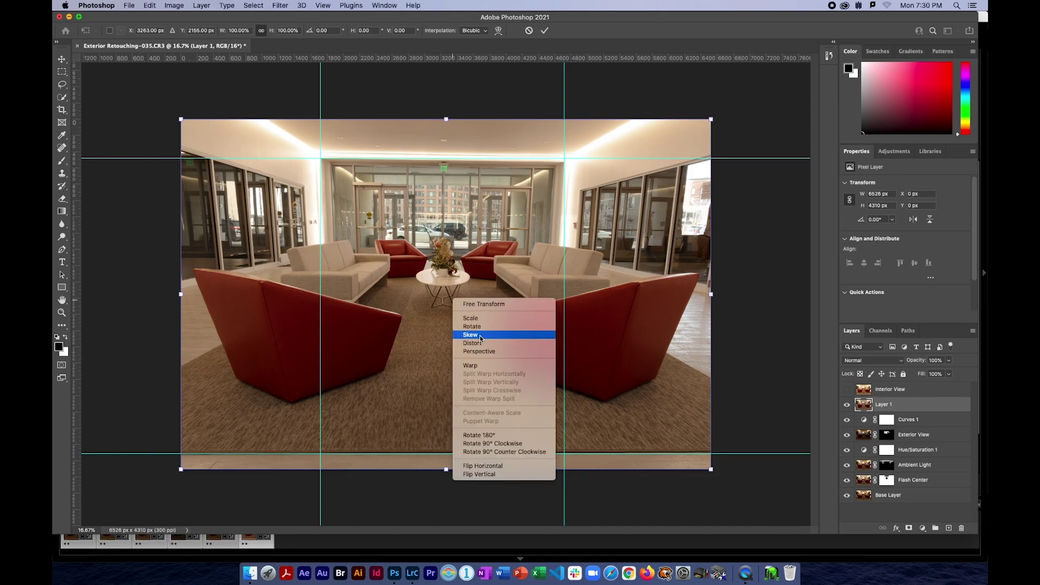
left_click(482, 335)
left_click_drag(711, 119, 708, 118)
left_click_drag(181, 470, 165, 484)
left_click_drag(322, 122, 390, 144)
key("super+z")
left_click_drag(321, 108, 440, 116)
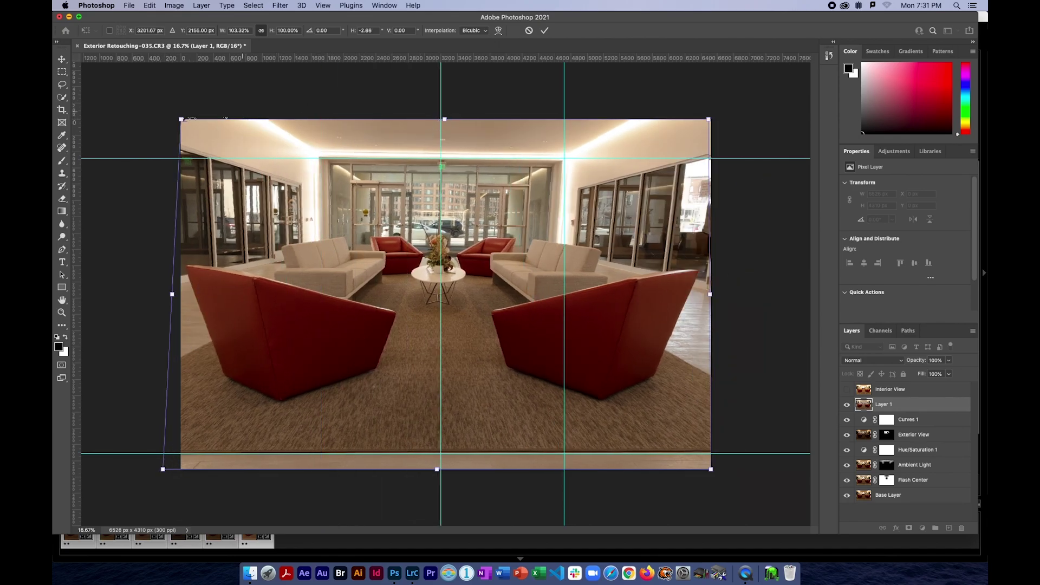
Fine-tune the skew at the left and lower-right corners against the guides and apply the transform
left_click_drag(180, 119, 176, 118)
left_click_drag(163, 469, 173, 469)
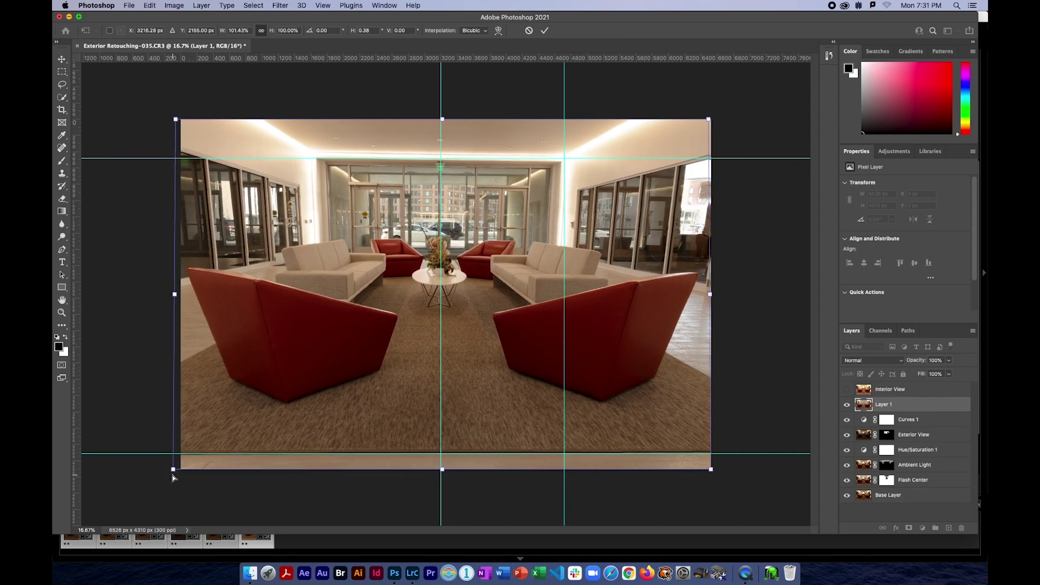
left_click_drag(710, 469, 713, 472)
left_click_drag(174, 469, 173, 469)
left_click_drag(710, 471, 715, 475)
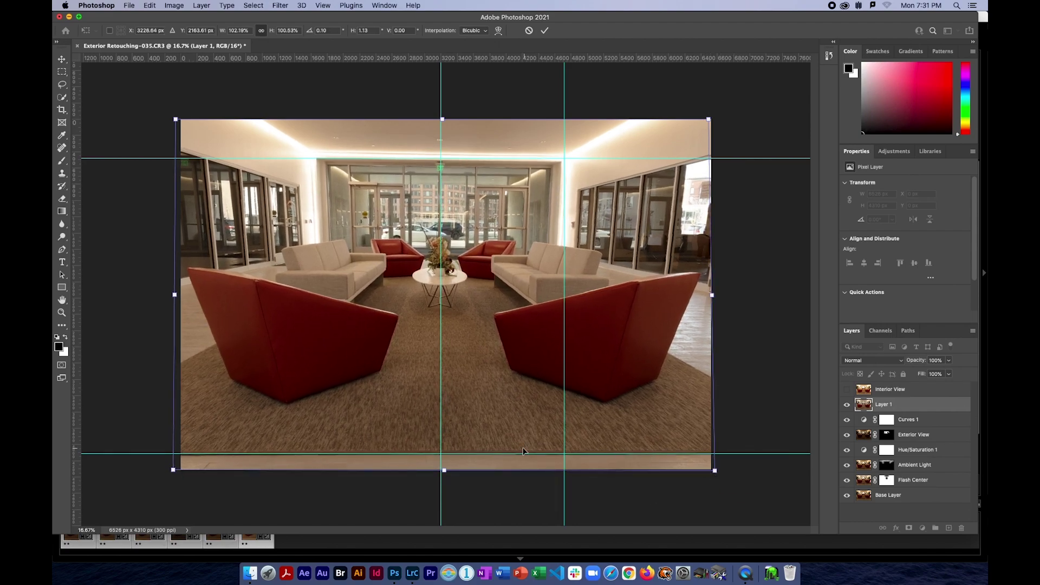
left_click_drag(521, 454, 521, 456)
left_click_drag(714, 474, 715, 475)
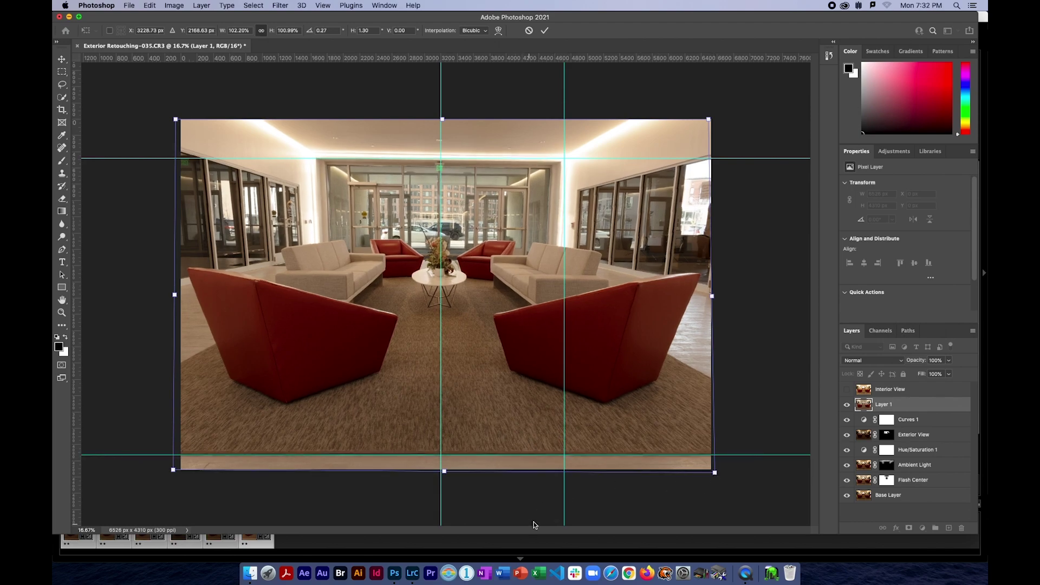
left_click_drag(174, 295, 182, 297)
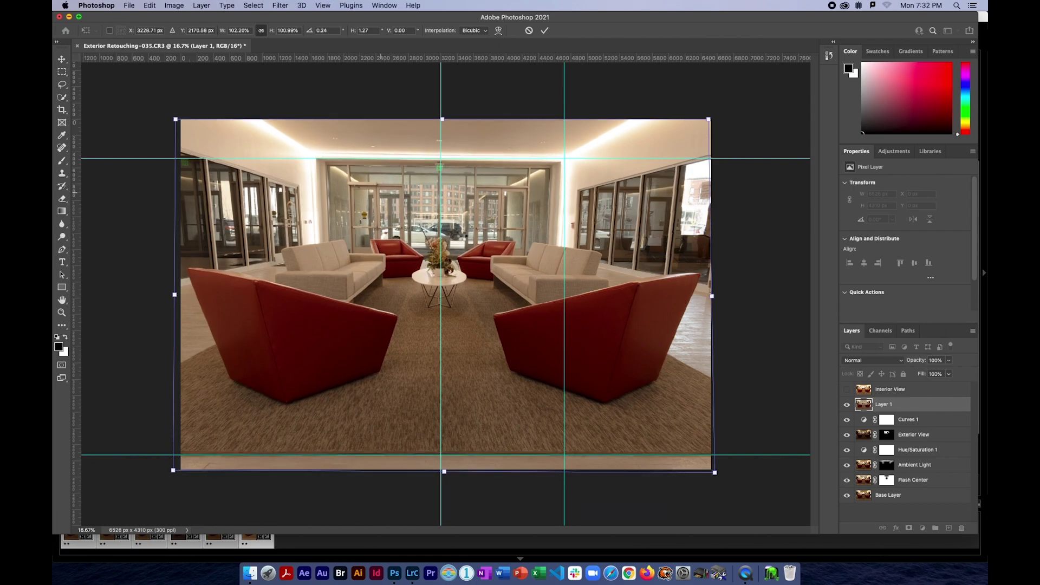
key("Return")
Remove all guides from the image and delete the skewed stamped layer
left_click_drag(440, 92, 71, 109)
left_click_drag(267, 157, 265, 149)
key("super+z")
left_click_drag(563, 112, 73, 121)
left_click_drag(137, 158, 178, 50)
left_click_drag(126, 455, 217, 48)
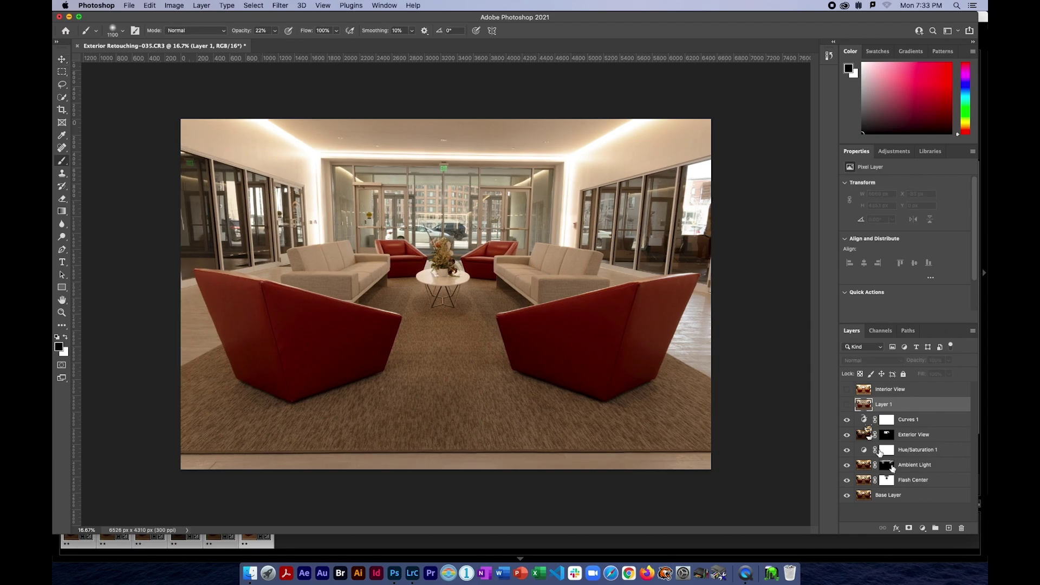
left_click_drag(883, 406, 961, 527)
Paint black on the Flash Center mask at 100% brush opacity along the photo's right edge
left_click(868, 464)
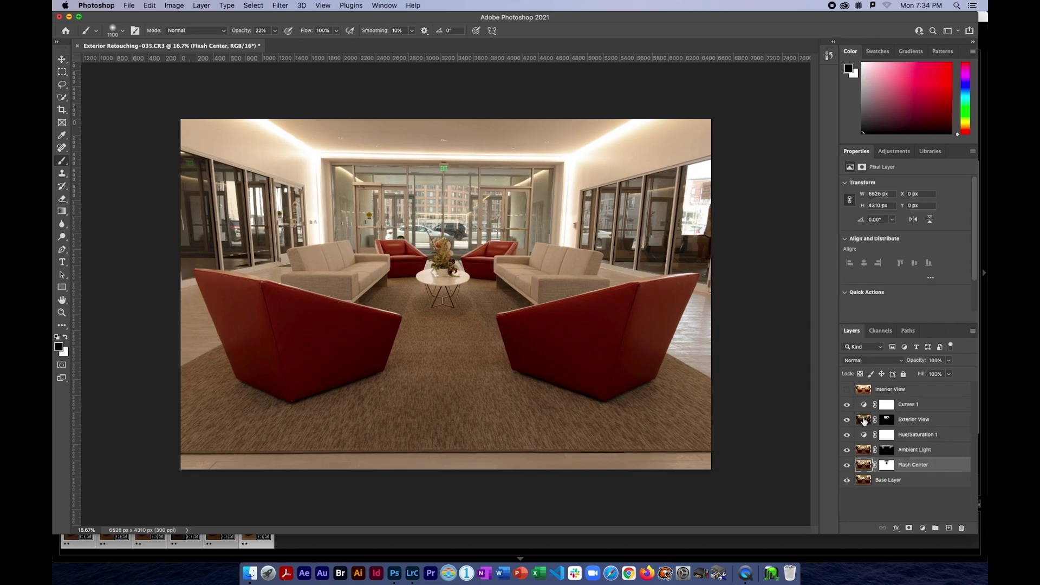
left_click(863, 420)
left_click(887, 461)
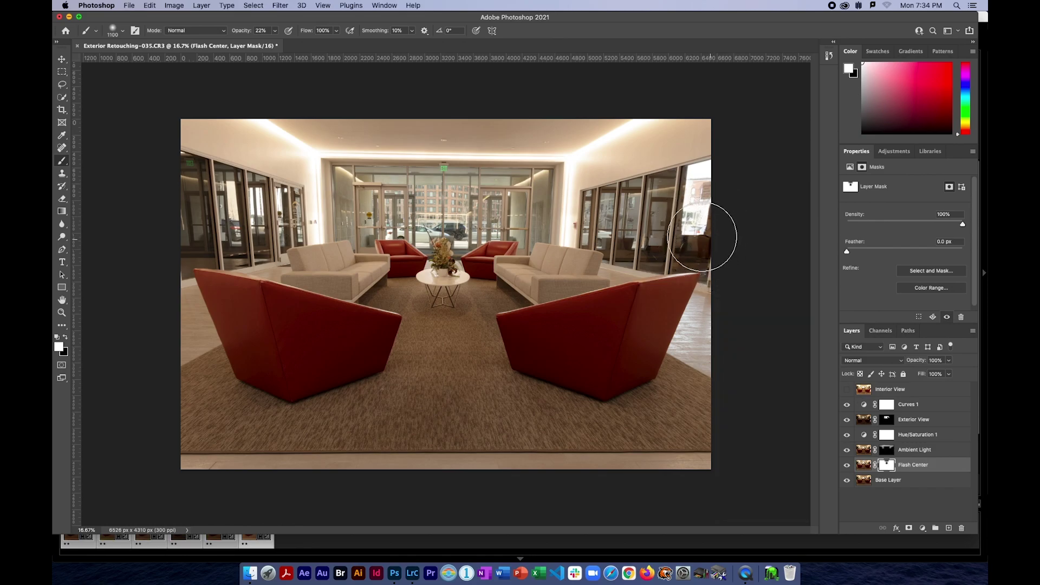
key("0")
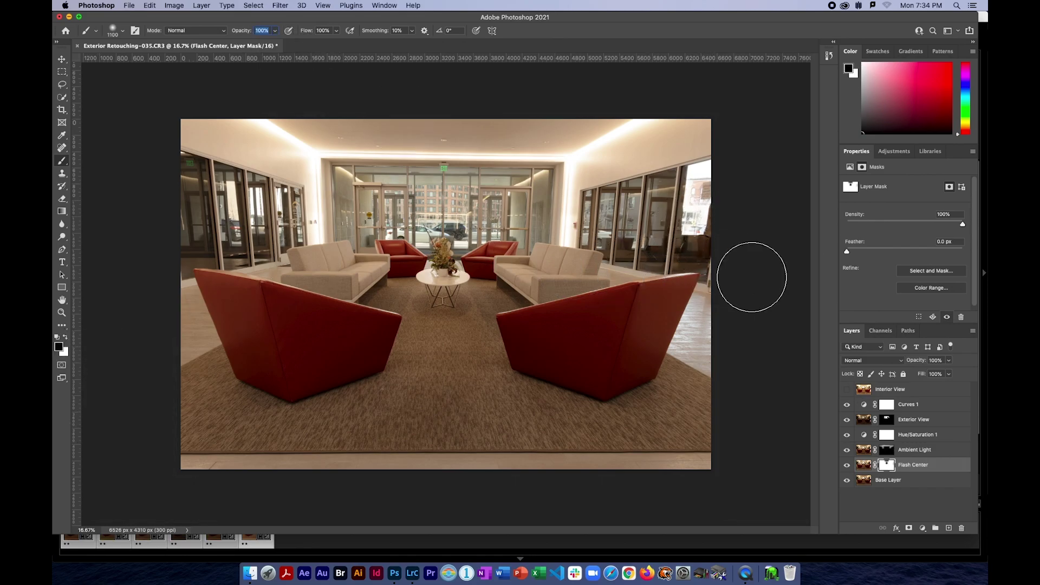
Stamp all visible layers into a new layer above Curves 1
left_click(886, 405)
key("super+alt+shift+n")
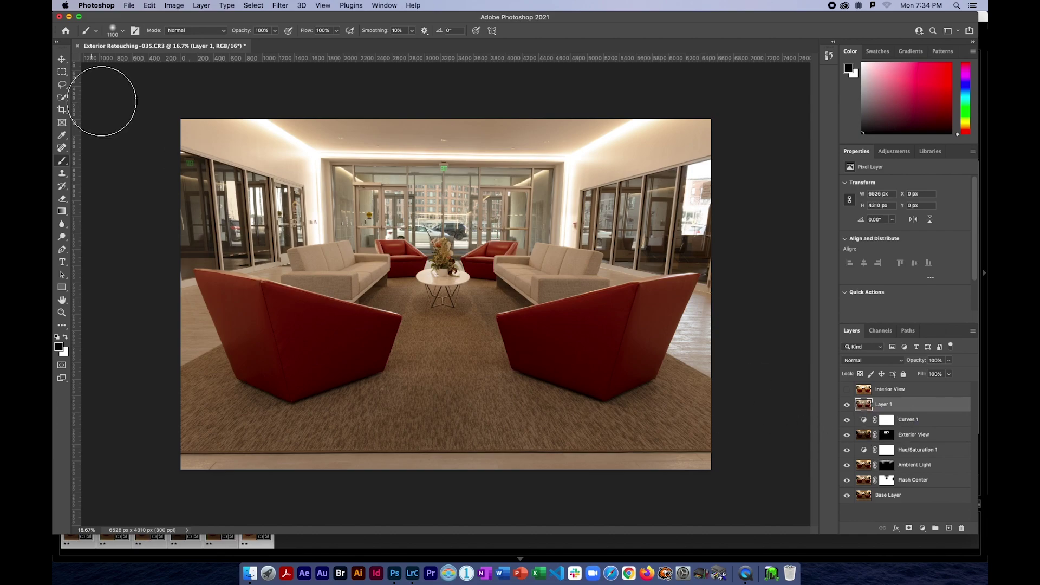
left_click(61, 110)
left_click_drag(189, 306, 180, 299)
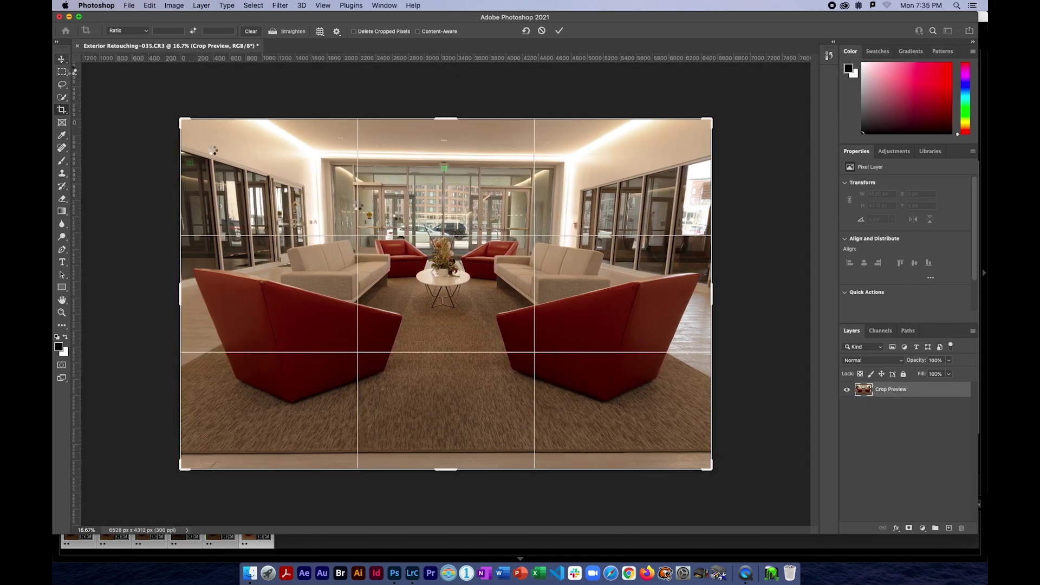
key("v")
Place a horizontal guide along the carpet's front edge and a vertical guide through the table at about X 3212 px
left_click_drag(287, 59, 437, 451)
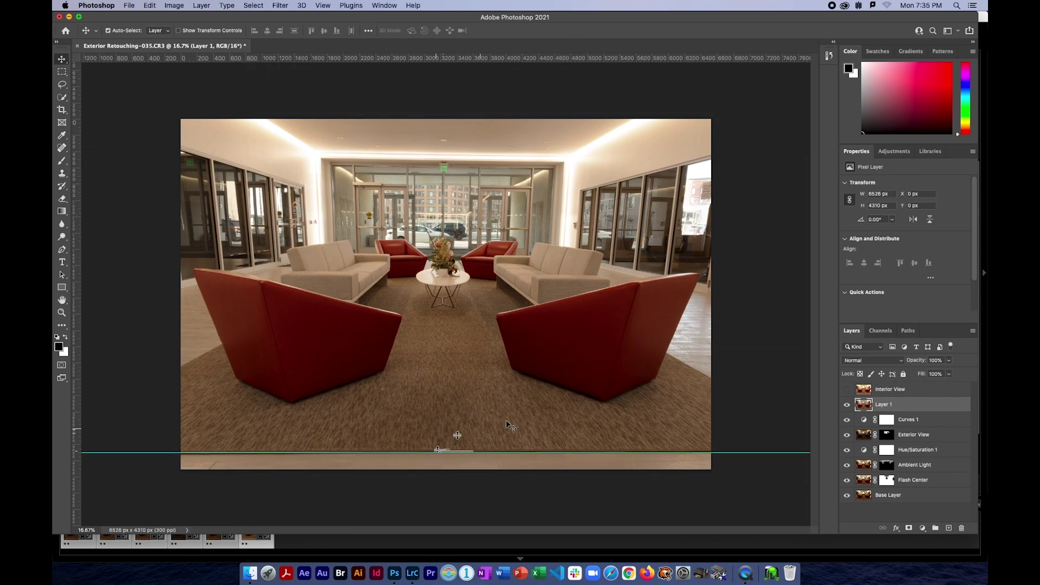
left_click_drag(76, 282, 442, 276)
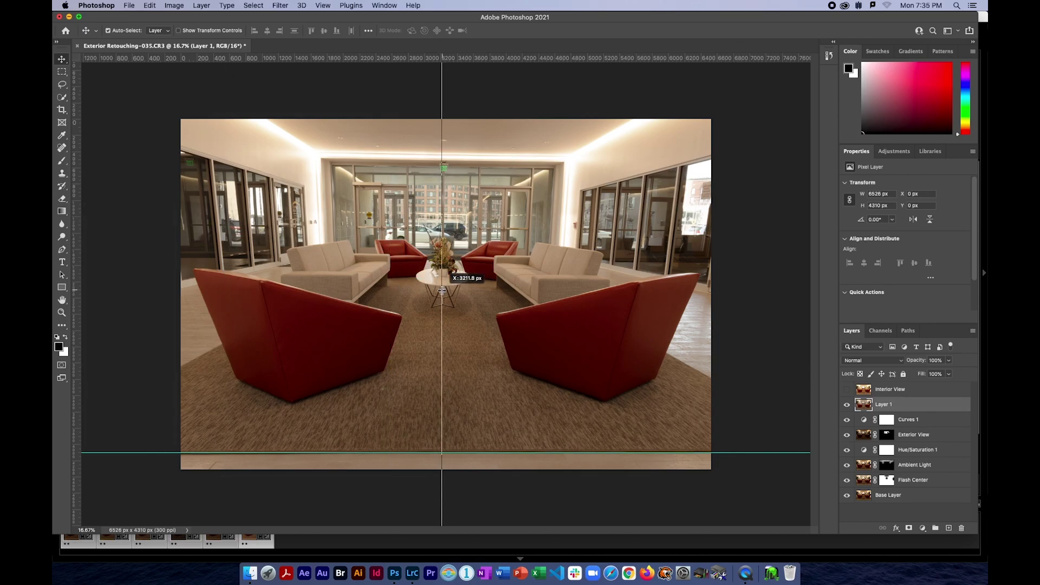
Free Transform the stamped layer from its corners to about 100.25% scale, checking the carpet edge against the guides, and apply it
key("super+t")
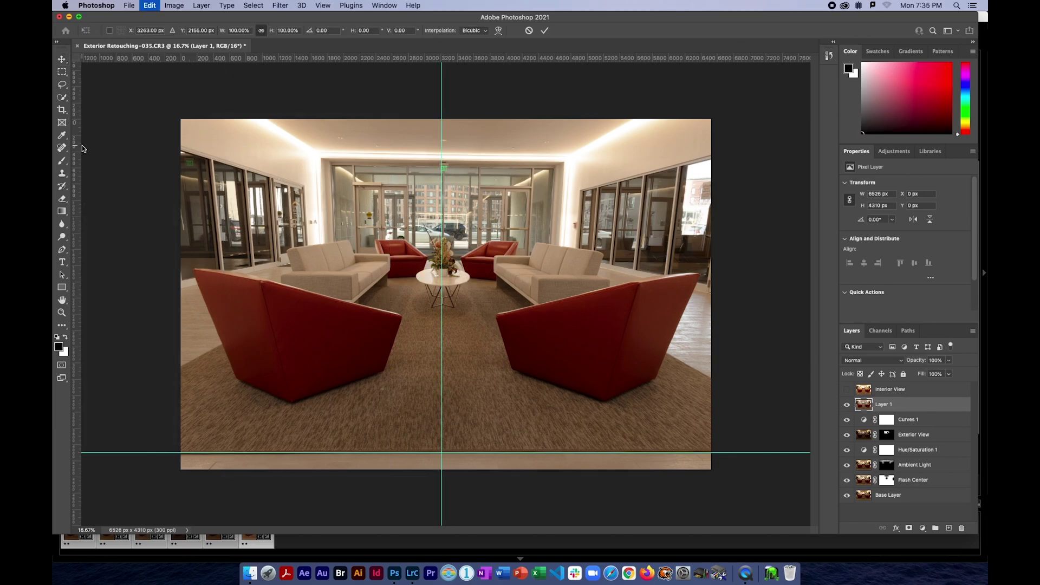
left_click_drag(712, 470, 710, 473)
left_click_drag(180, 469, 177, 471)
left_click_drag(405, 452, 407, 454)
left_click_drag(712, 474, 713, 475)
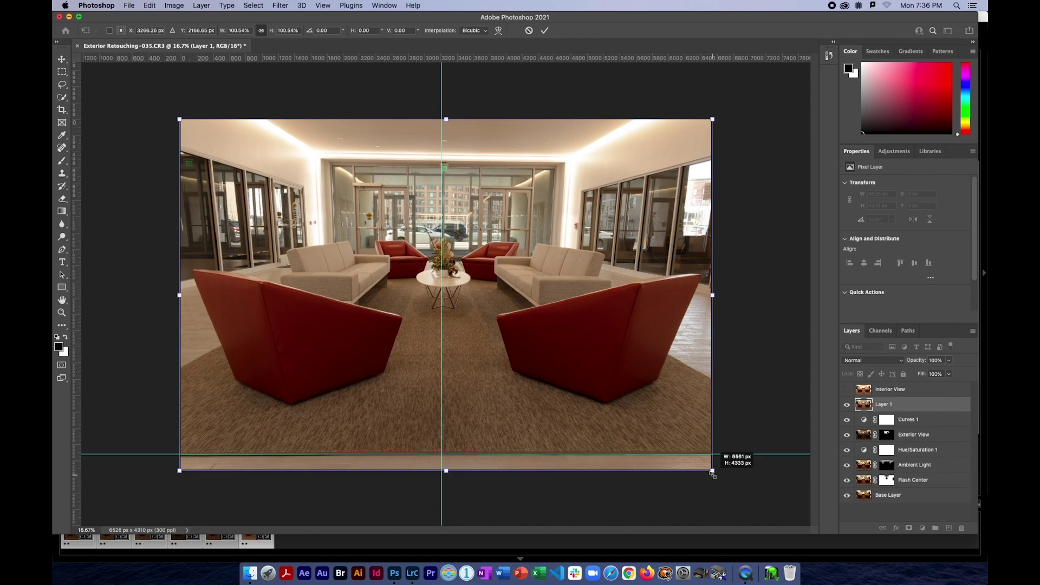
left_click_drag(179, 118, 177, 117)
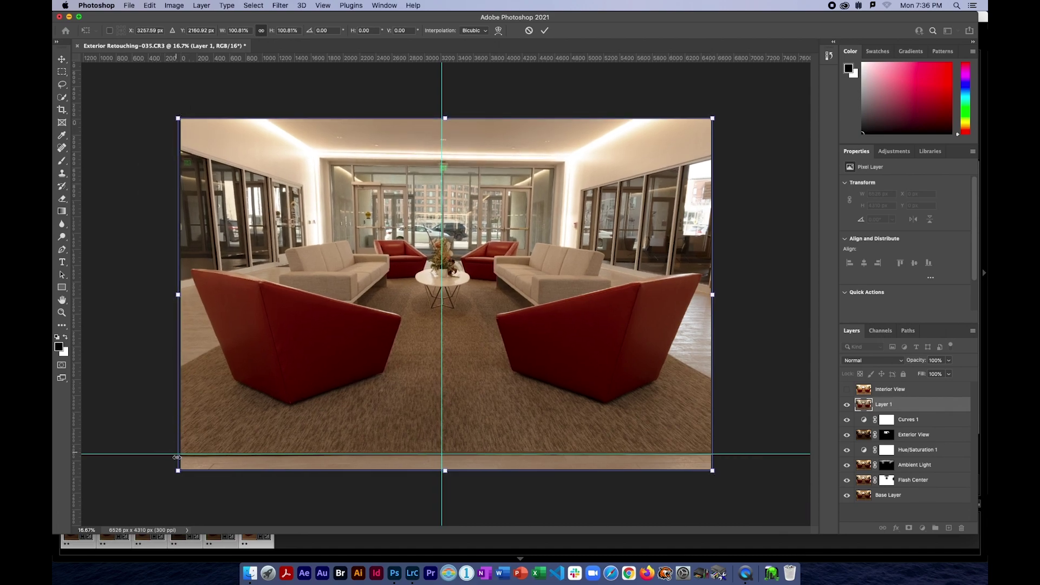
left_click_drag(176, 472, 179, 469)
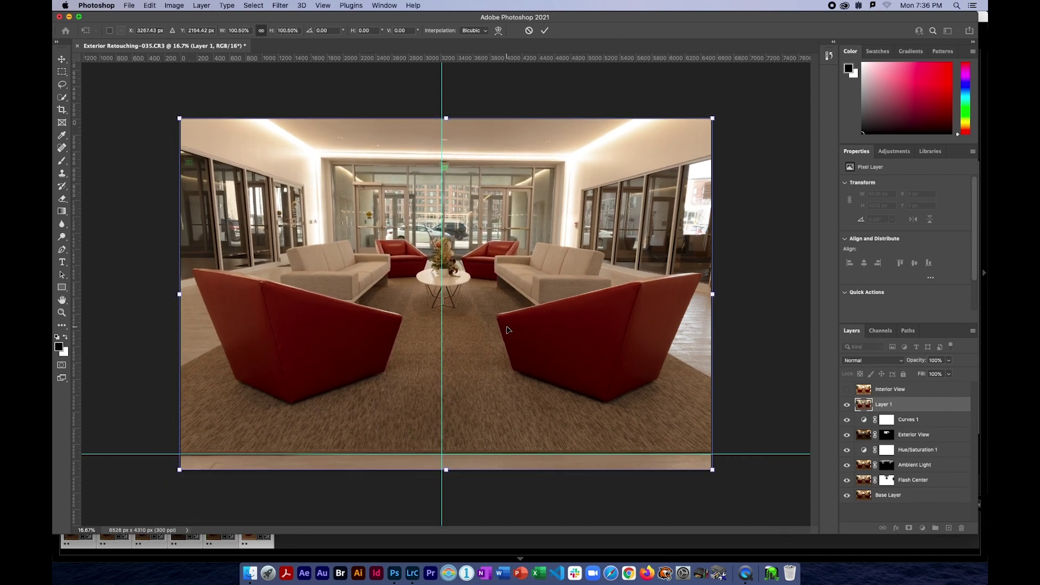
left_click_drag(714, 116, 711, 118)
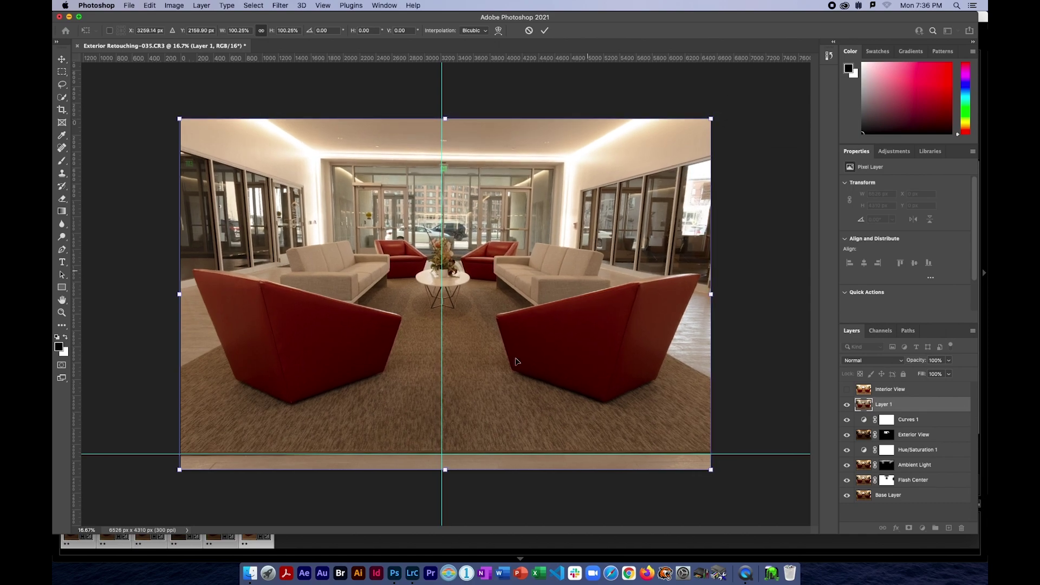
key("Return")
Remove both guides from the image and save the layered photo
left_click_drag(441, 99, 76, 142)
left_click_drag(428, 453, 466, 553)
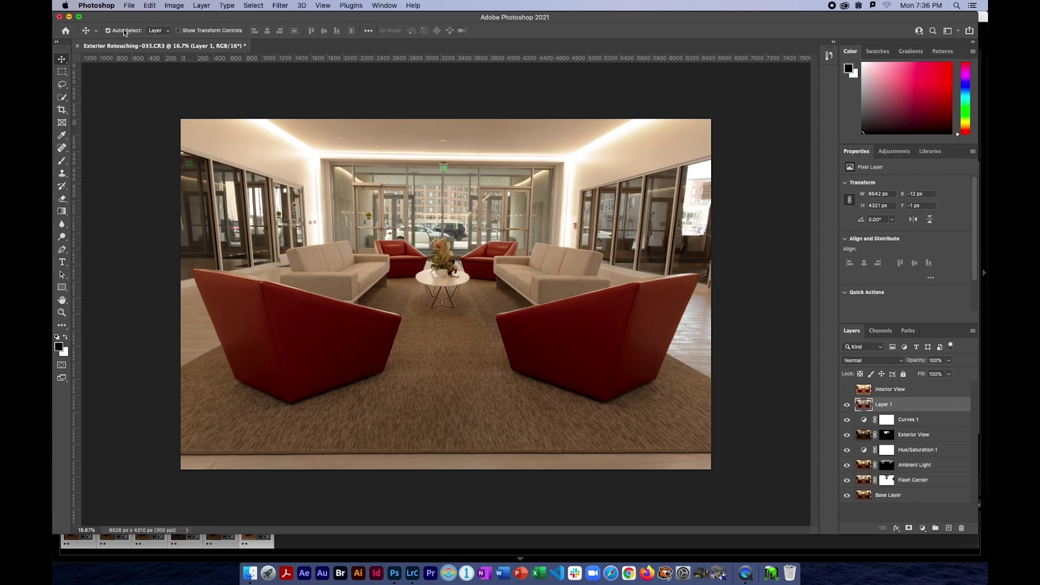
left_click(129, 6)
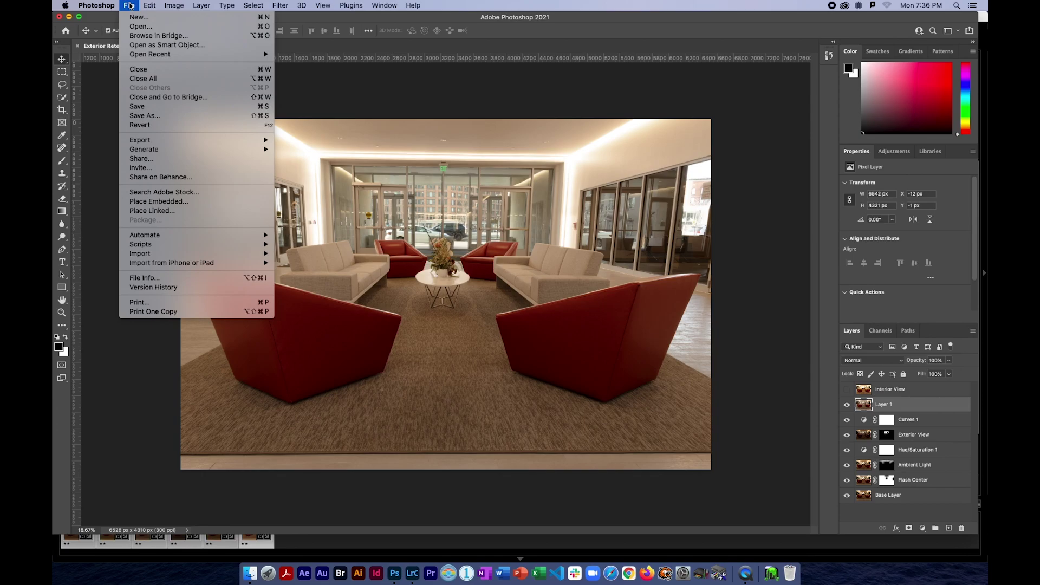
left_click(159, 107)
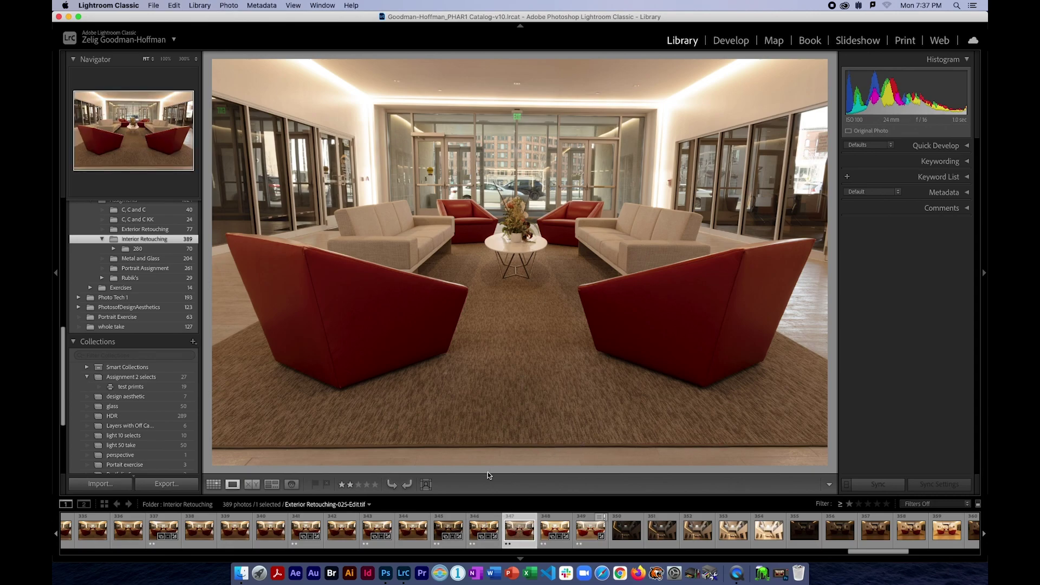
In Lightroom Classic Develop, set Exposure +0.50, Contrast +18, Highlights -47, Shadows +49, Whites +23, Blacks +1, Texture +10, Clarity +9, Vibrance +5 and Saturation +6
left_click(730, 41)
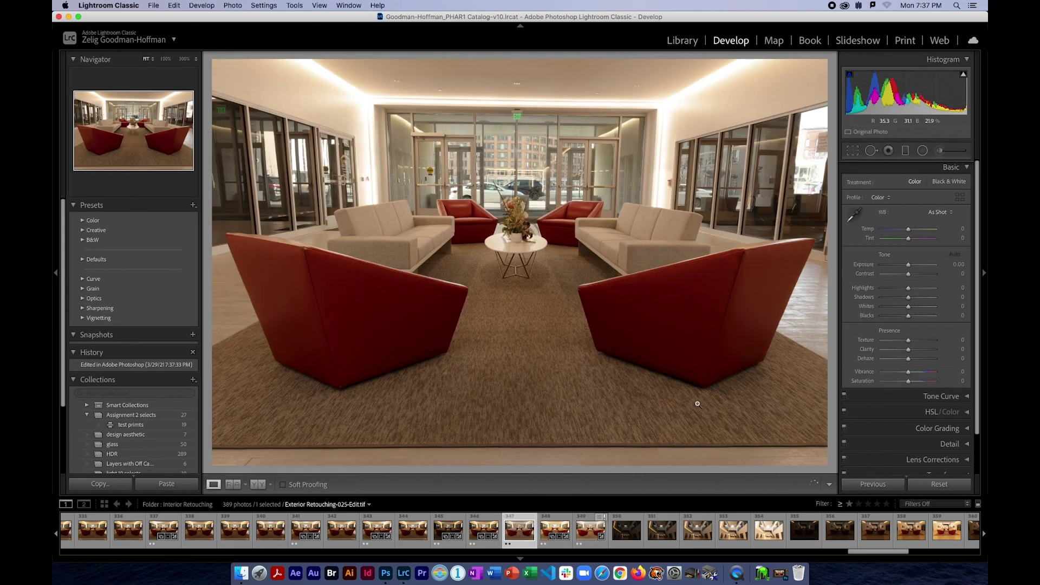
left_click_drag(909, 265, 911, 382)
scroll(927, 389, "down", 2)
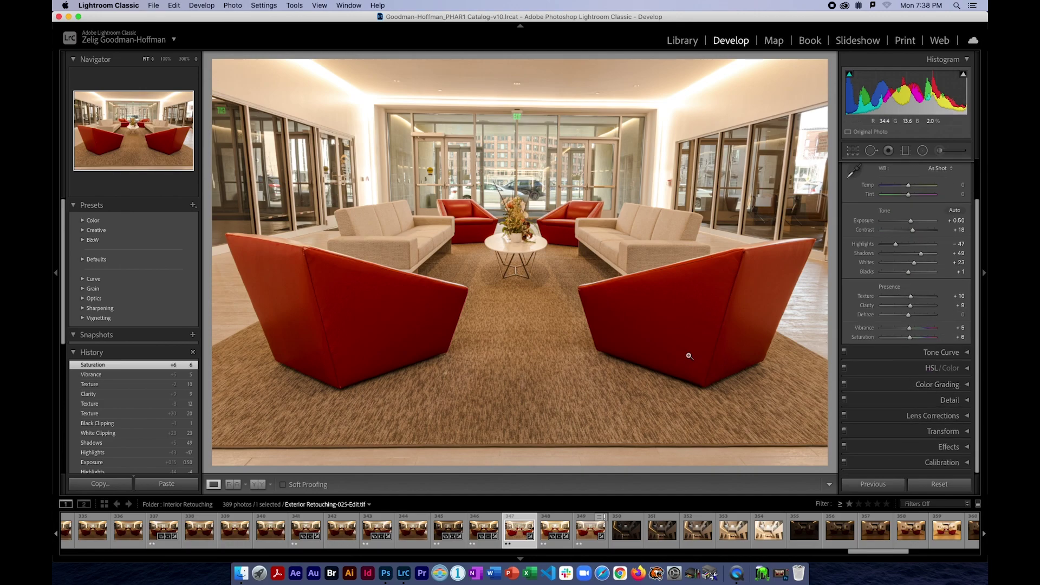